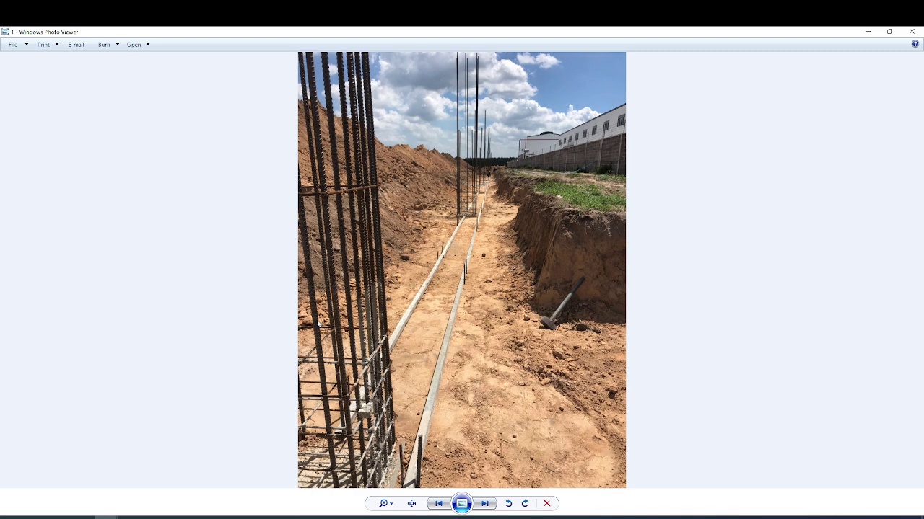
- Browse the three beam construction photos and examine the MẶT BẰNG ĐÀ KIỀNG plan in DK1_rotated.pdf in Foxit PDF Reader
key("Right")
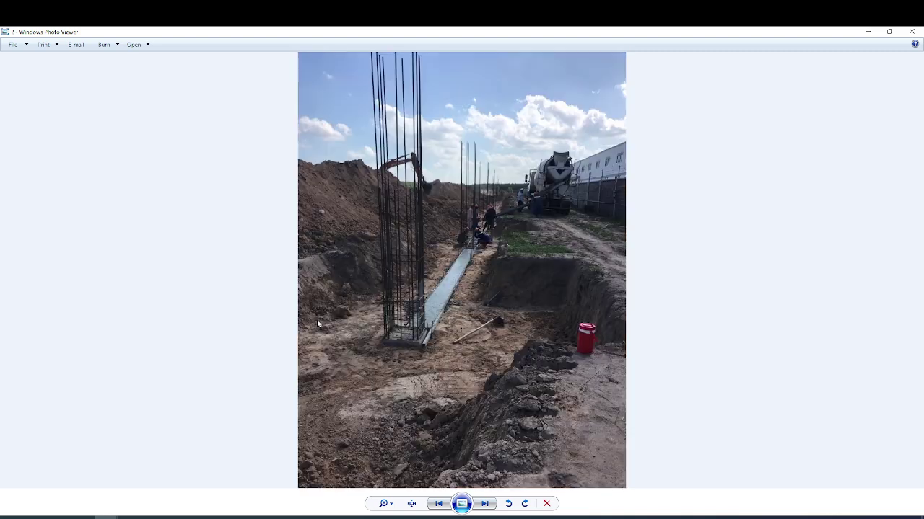
key("Right")
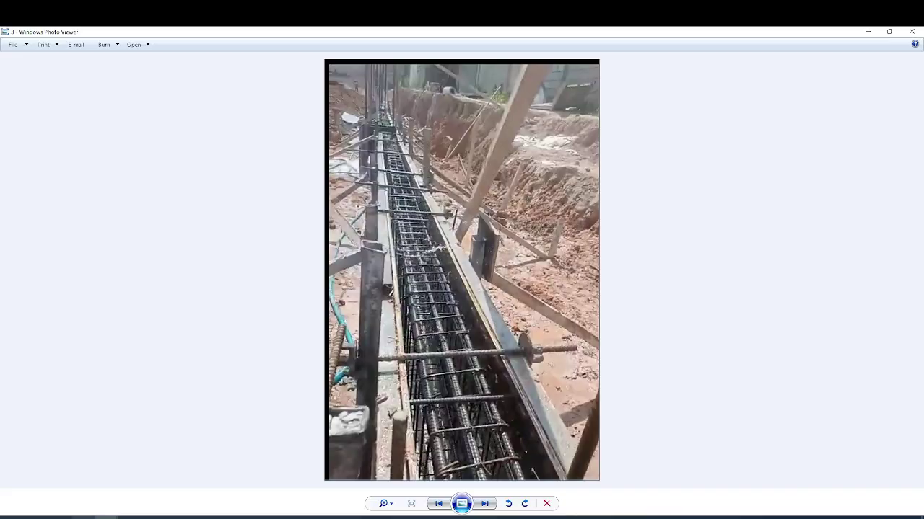
left_click(85, 516)
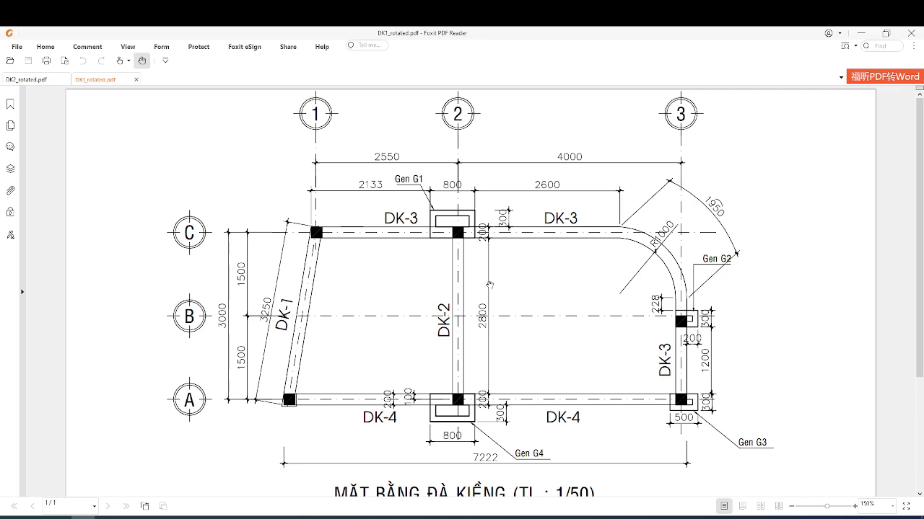
scroll(448, 289, "down", 5)
scroll(461, 249, "up", 3)
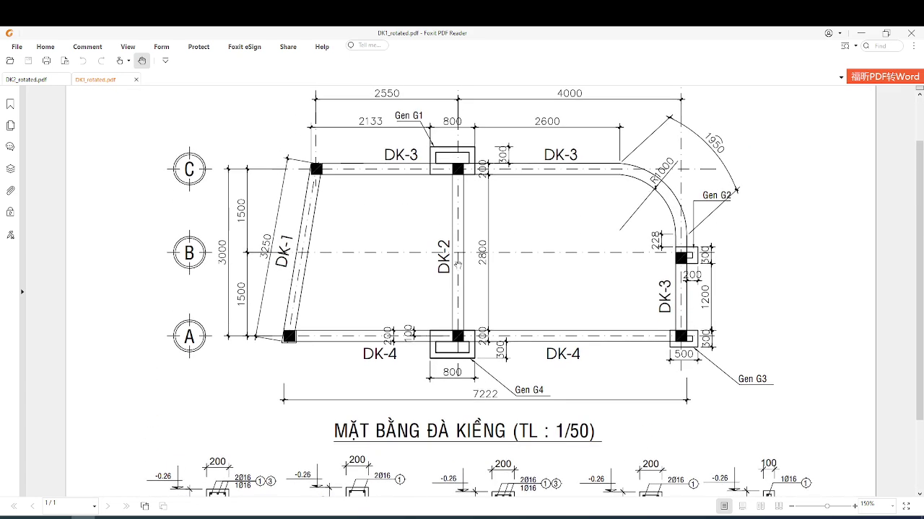
scroll(458, 265, "up", 1)
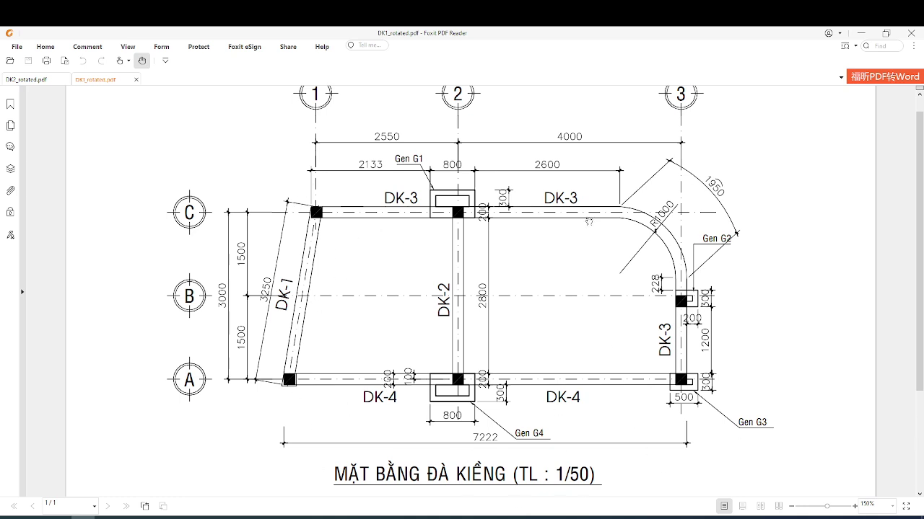
scroll(587, 262, "up", 1)
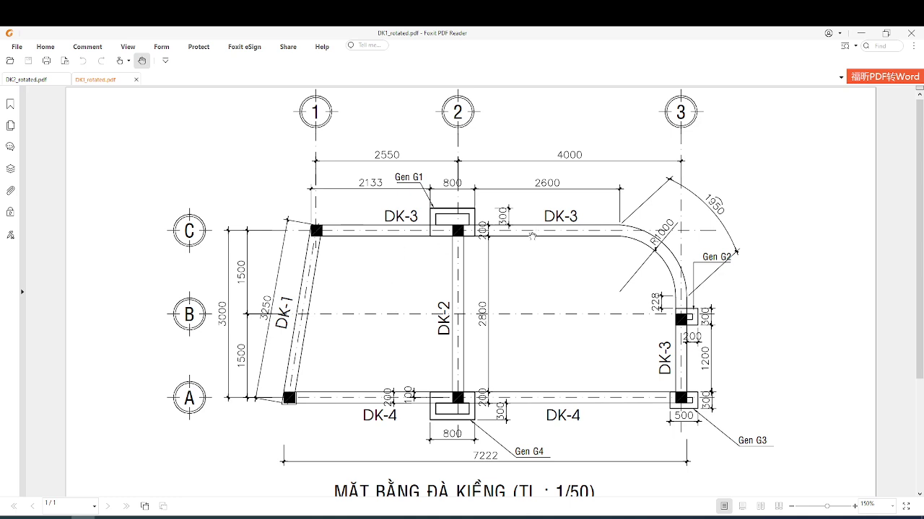
- Switch to the KL ĐÀ KIỀNG workbook in Excel and review the quantities on the KL VÁN KHUÔN and KL BÊ TÔNG sheets
left_click(58, 517)
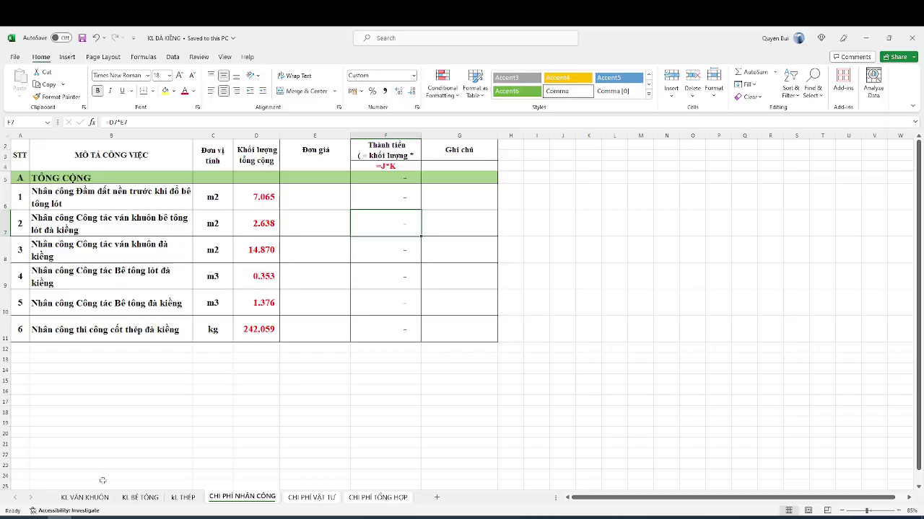
left_click(85, 498)
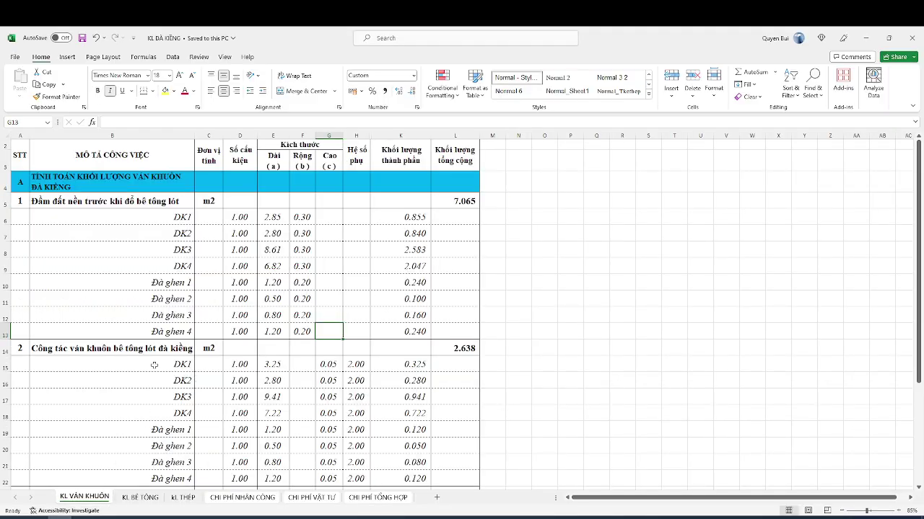
left_click(137, 497)
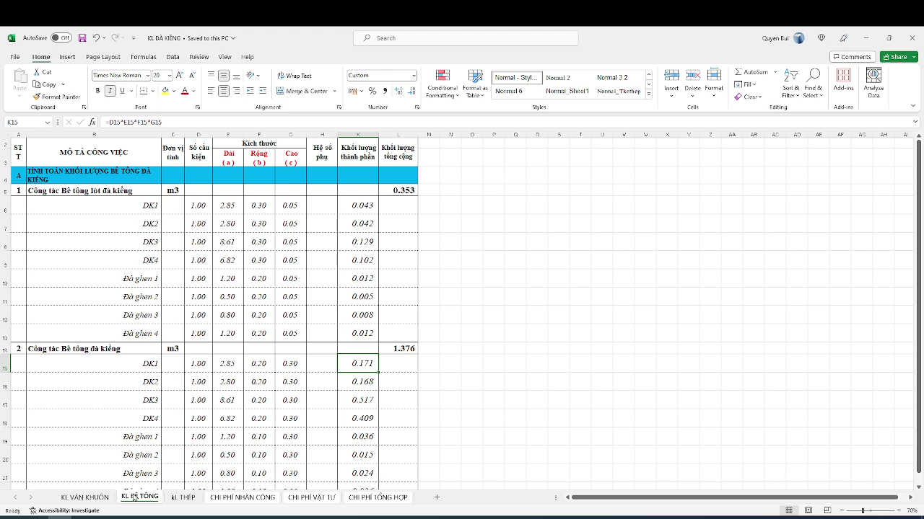
left_click_drag(918, 220, 919, 182)
- Review the kL THÉP sheet from beam DK1 down to the steel totals by diameter, cross-checking the beam plan in Foxit PDF Reader
left_click(182, 497)
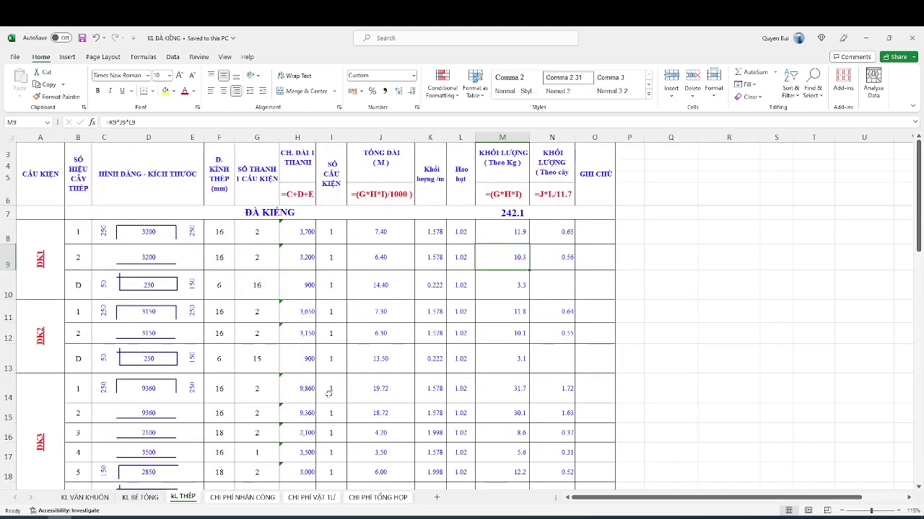
scroll(298, 257, "down", 1)
scroll(259, 209, "up", 1)
left_click(330, 212)
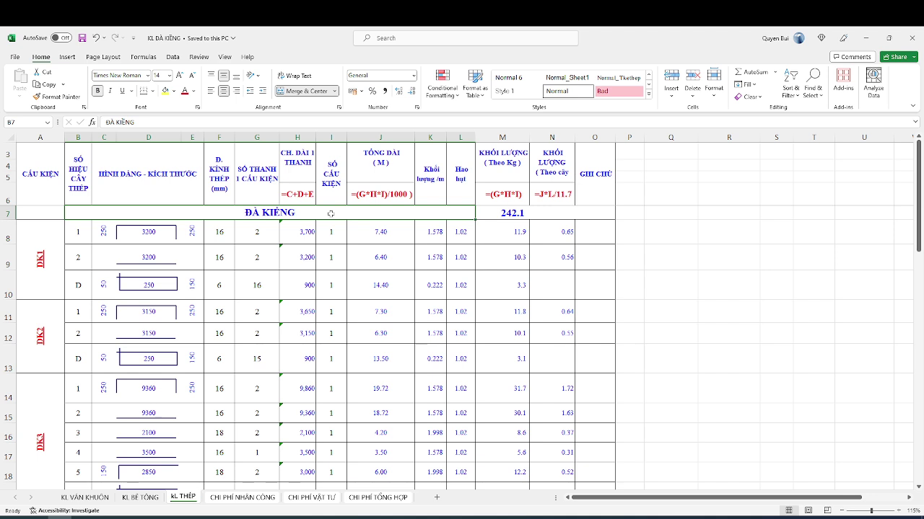
left_click_drag(919, 166, 865, 392)
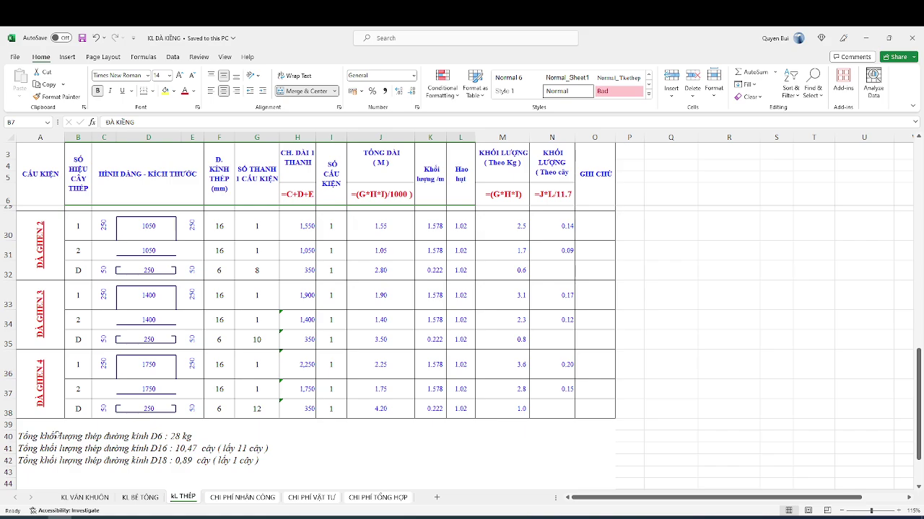
left_click(84, 518)
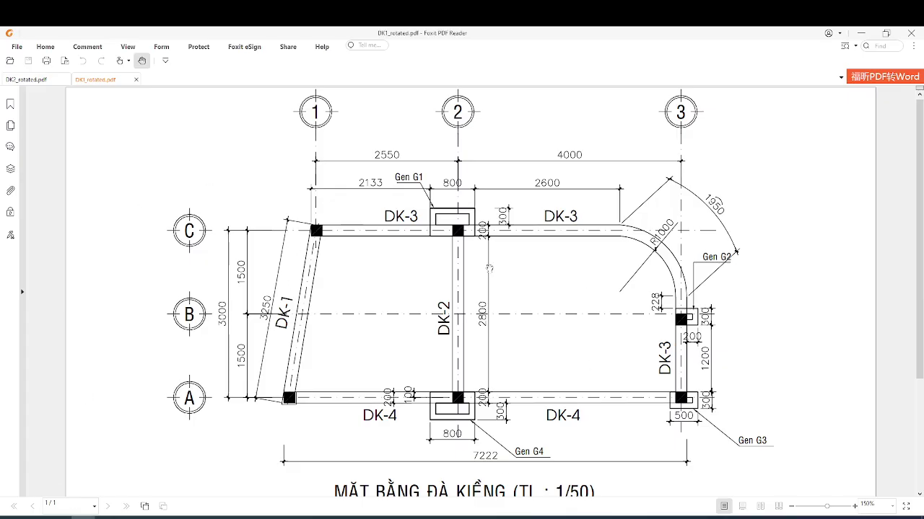
left_click(59, 518)
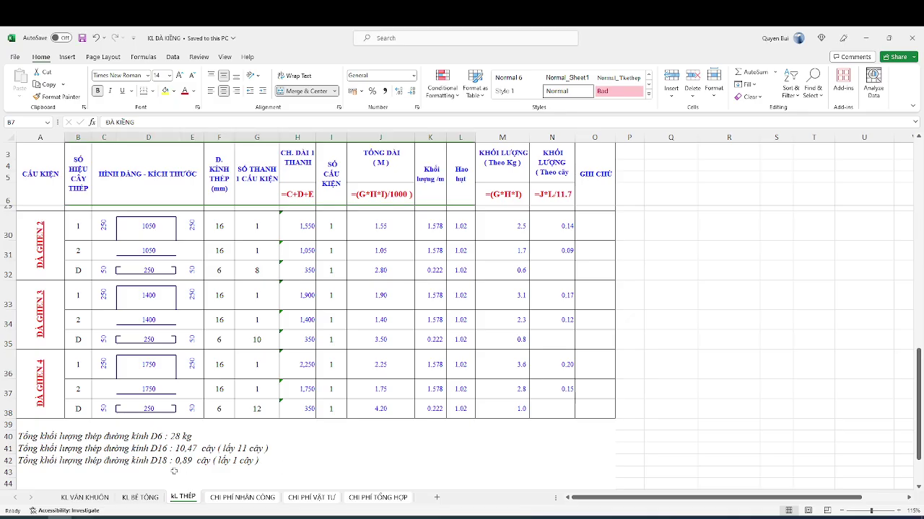
scroll(318, 361, "up", 6)
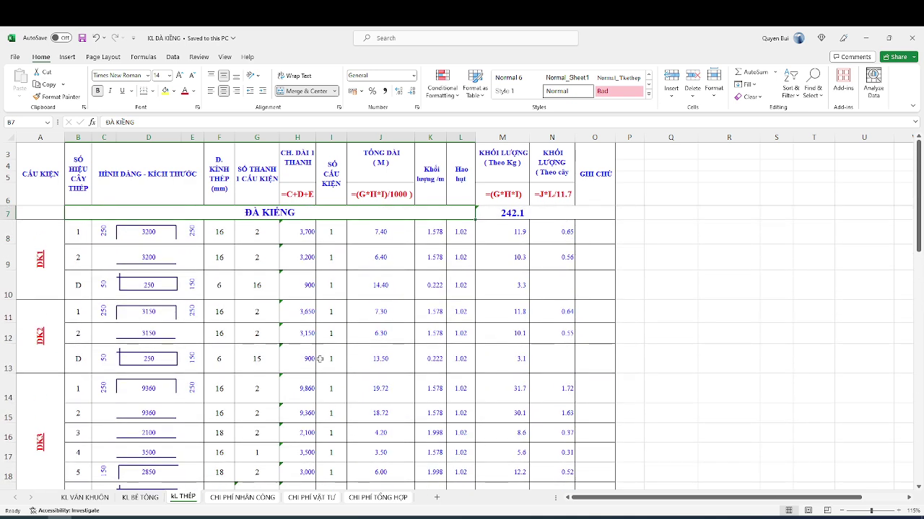
scroll(318, 362, "down", 6)
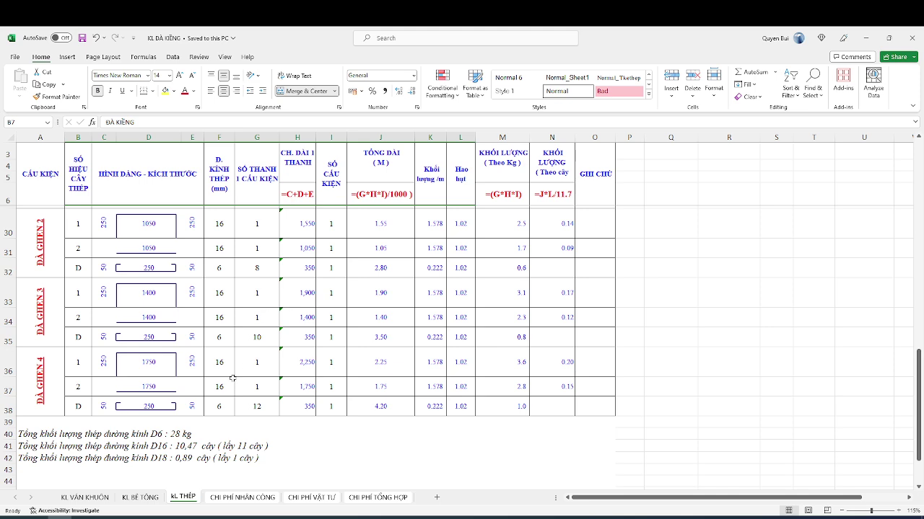
- Examine the soil compaction and formwork sections on the KL VÁN KHUÔN sheet, including the formulas in L14 and K21
left_click(84, 497)
left_click(174, 204)
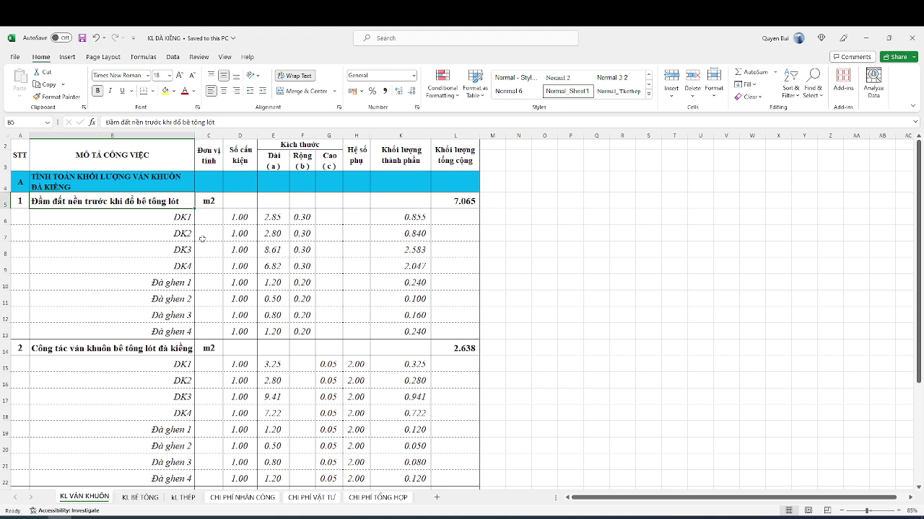
scroll(203, 239, "down", 3)
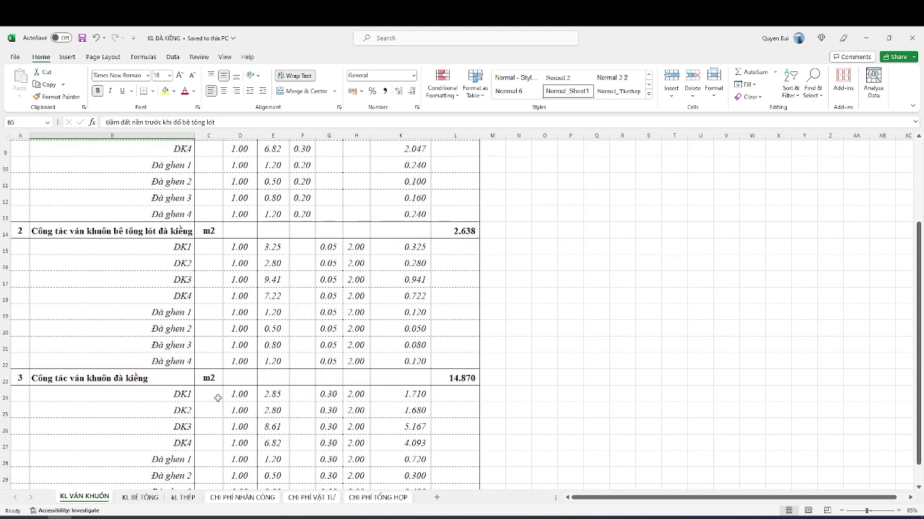
left_click(472, 227)
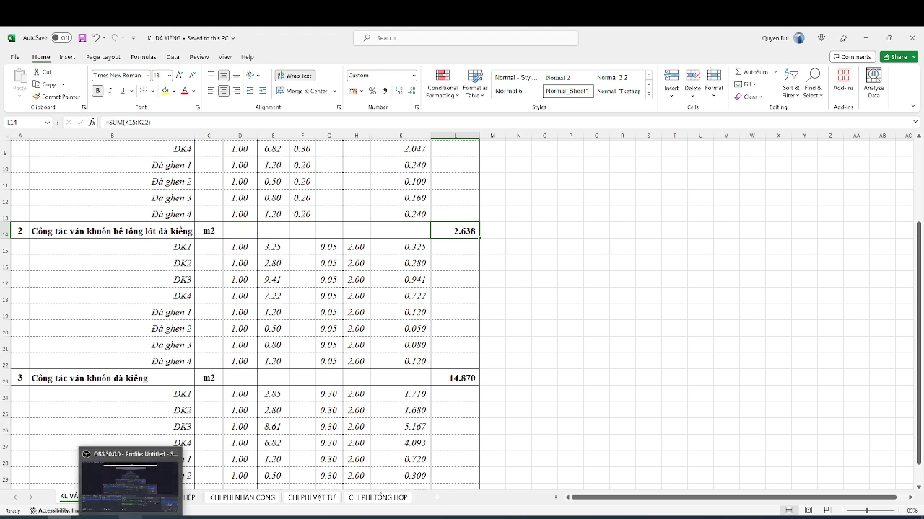
left_click(403, 347)
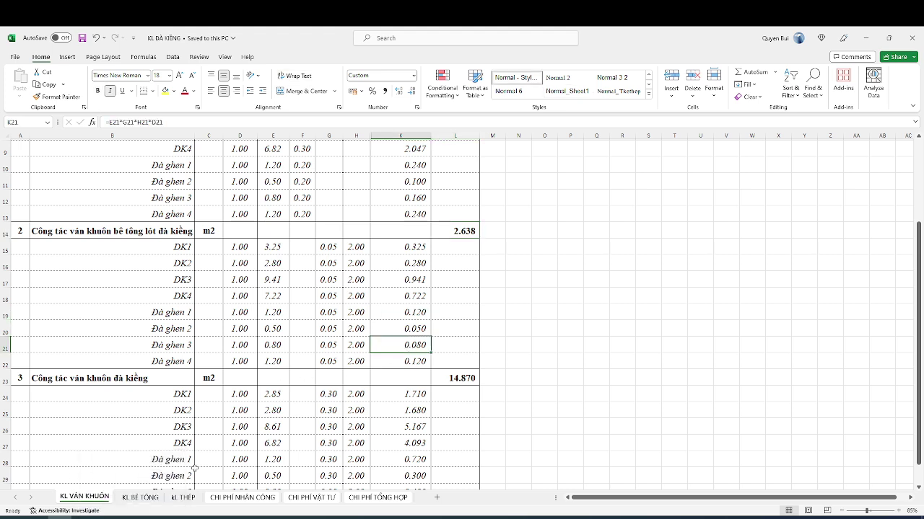
scroll(192, 461, "up", 2)
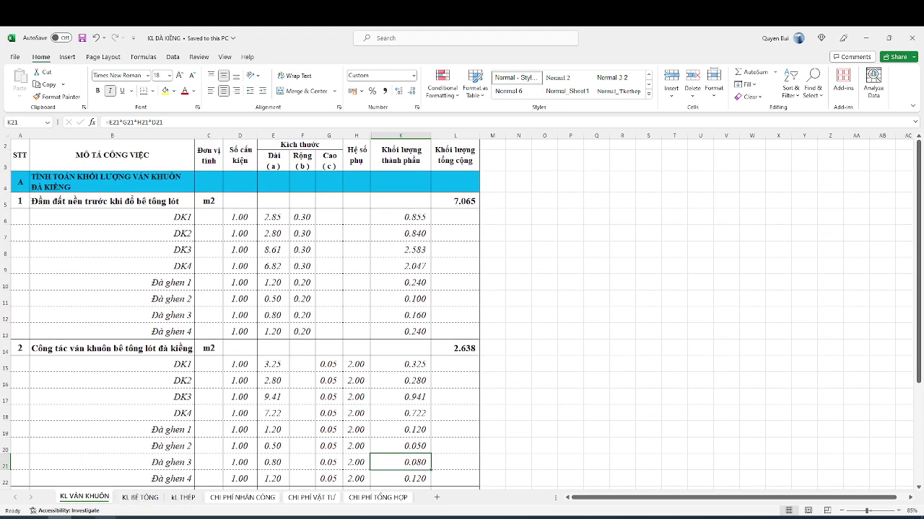
- Consult the beam plan in Foxit PDF Reader, and return to Excel to view the labour items on the CHI PHÍ NHÂN CÔNG sheet
left_click(83, 518)
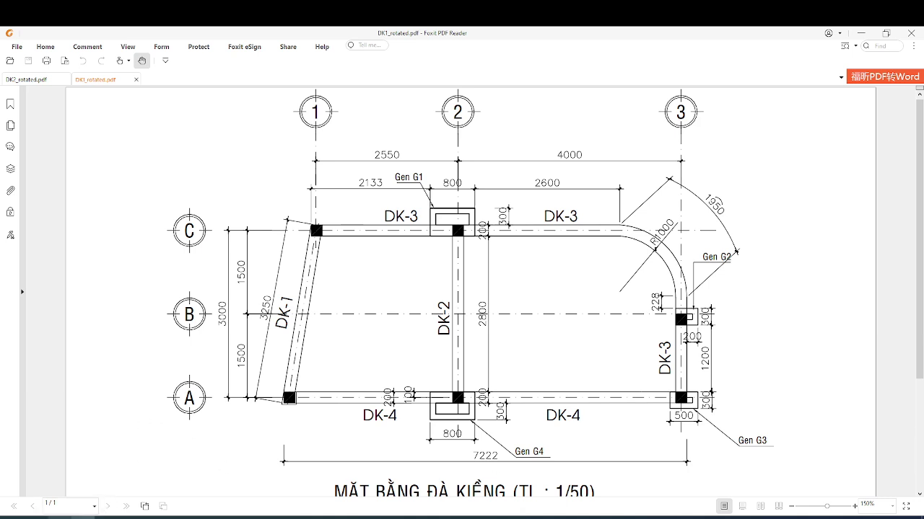
key("alt+Tab")
left_click(253, 498)
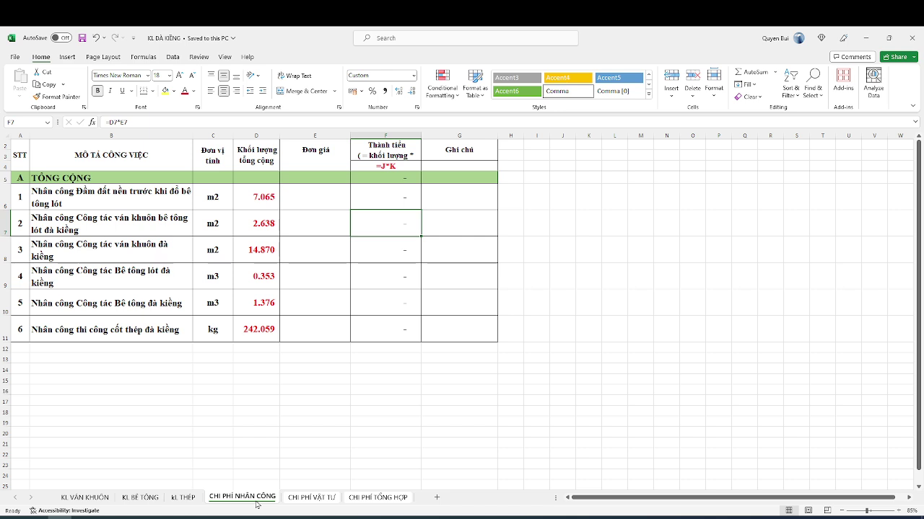
- Go through the material items on the CHI PHÍ VẬT TƯ sheet, from Bê tông đá 1x2, M150 to Kẽm buộc
left_click(326, 498)
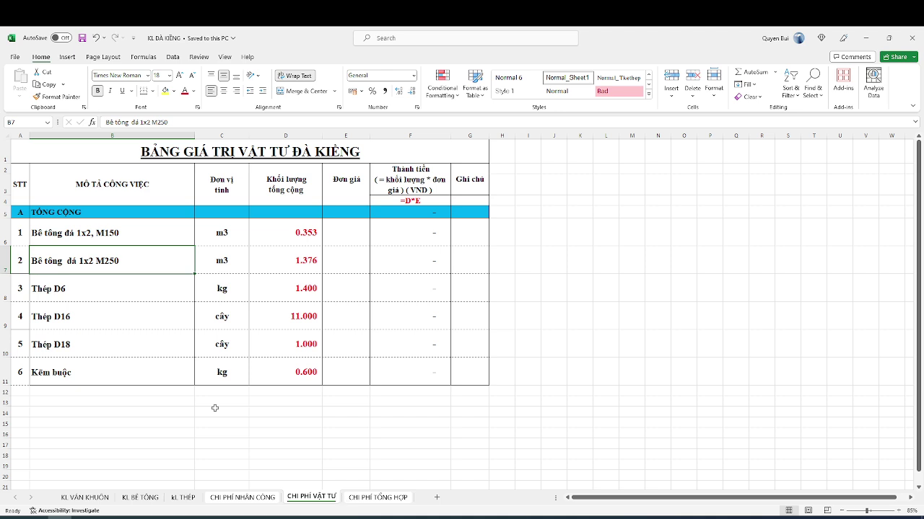
left_click(166, 244)
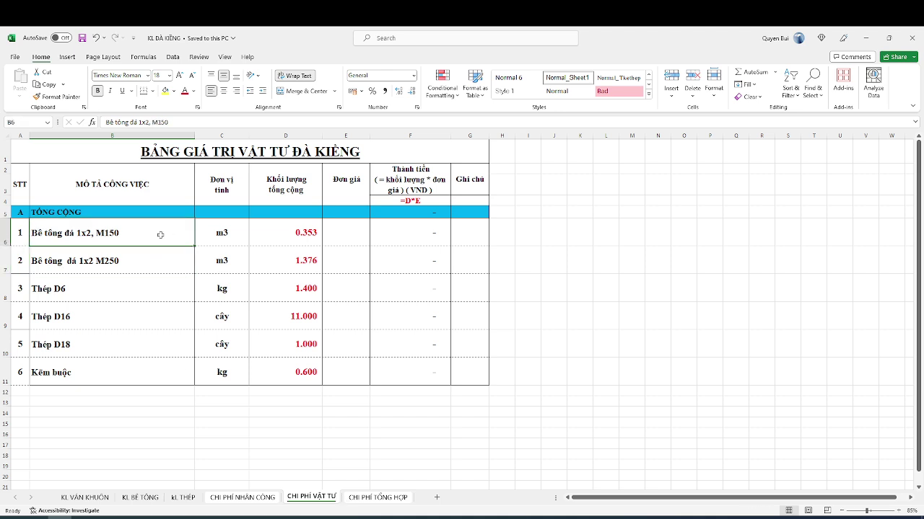
left_click(152, 273)
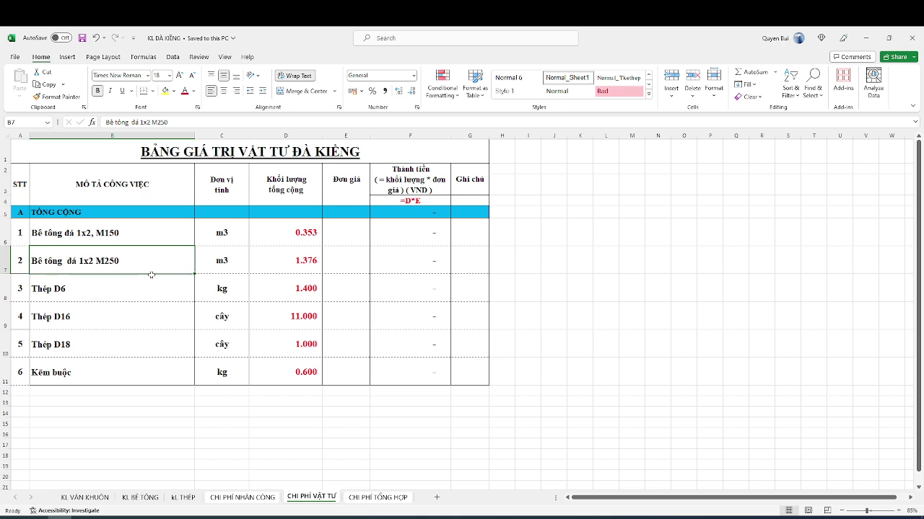
left_click(140, 292)
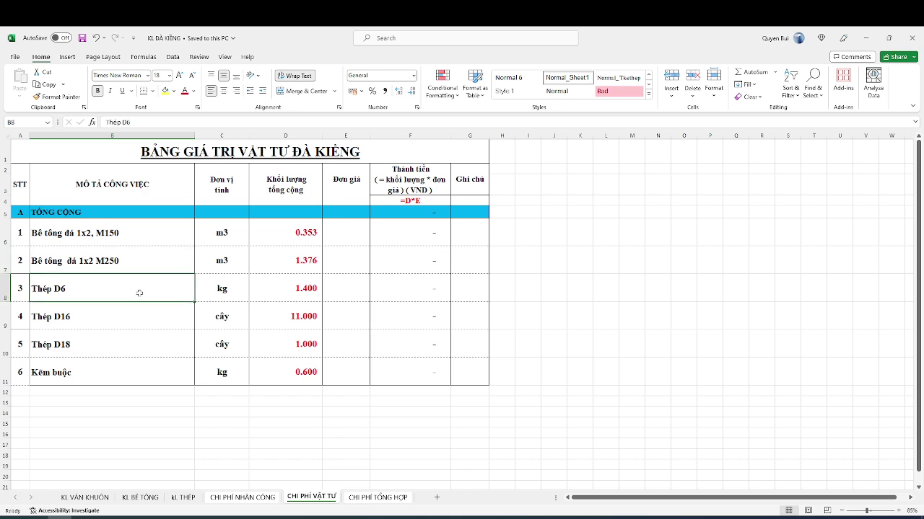
left_click(143, 313)
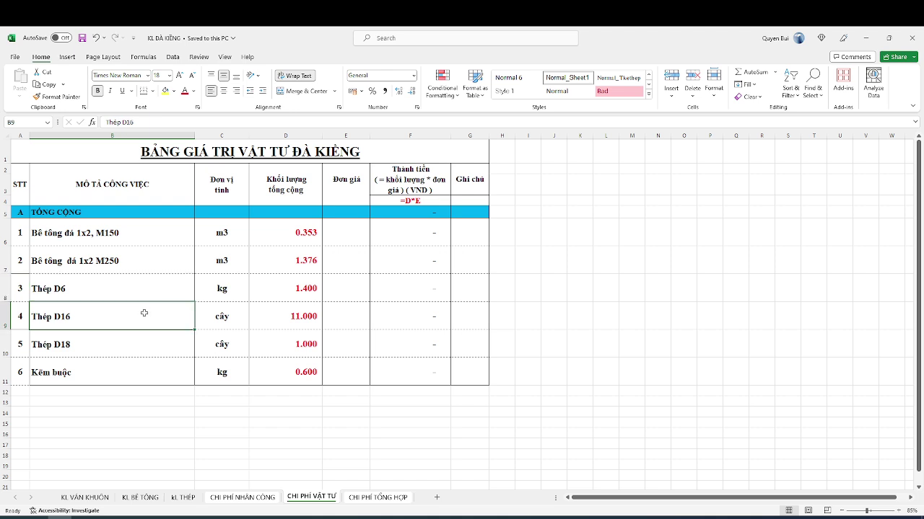
left_click(124, 345)
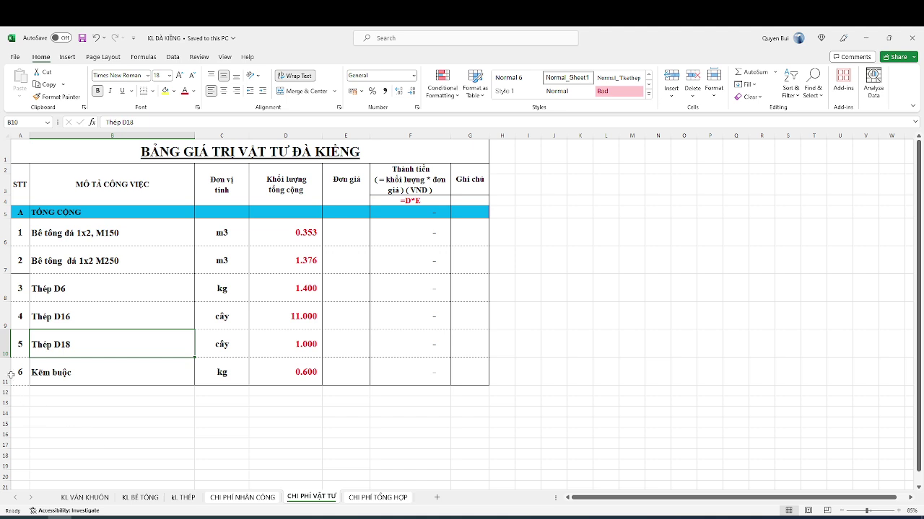
left_click(123, 381)
left_click(312, 377)
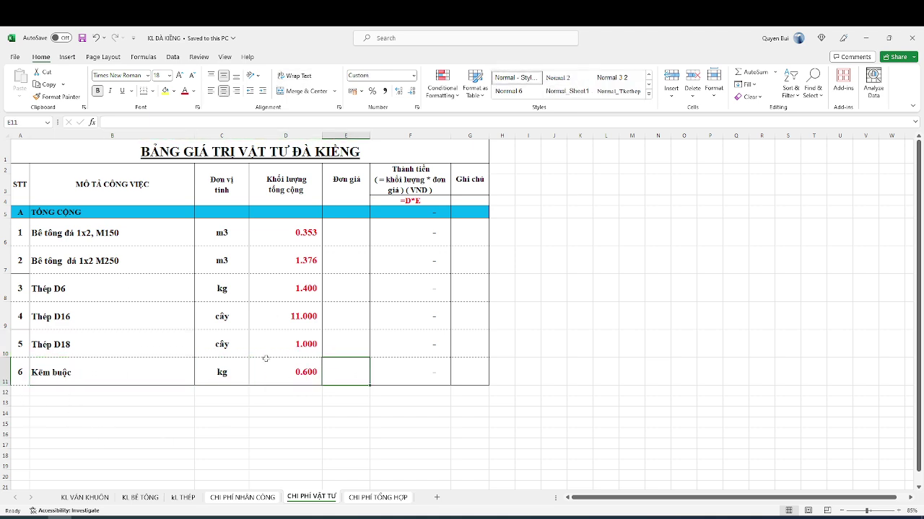
- View the site photos in Windows Photo Viewer, inspect the beam reinforcement in photo 3 up close, and return to the Excel workbook
left_click(106, 517)
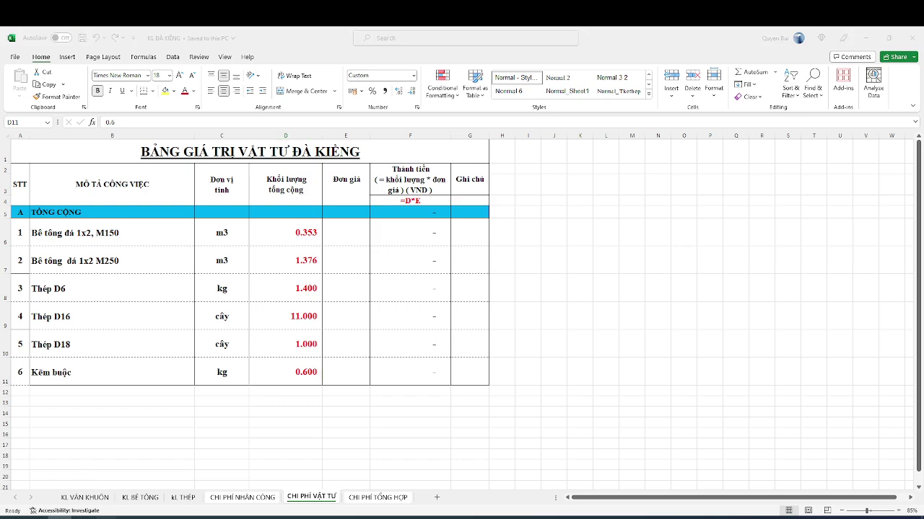
left_click(274, 478)
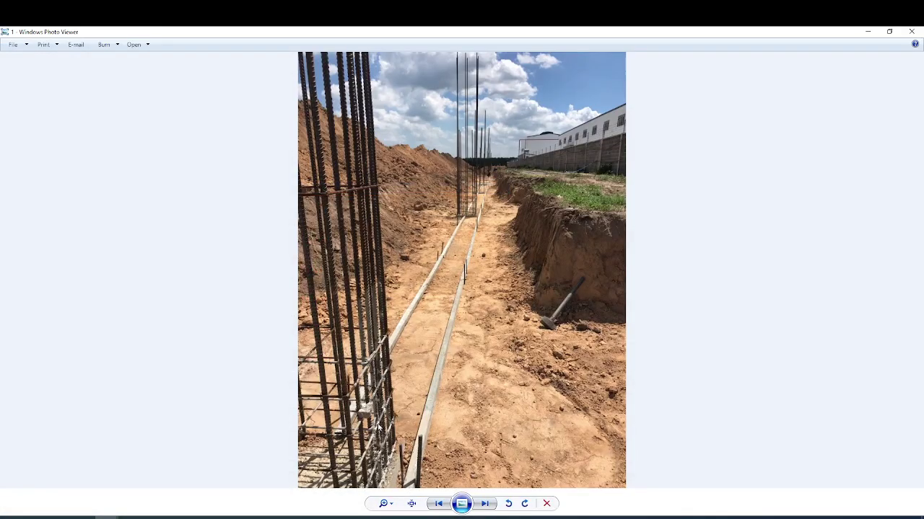
key("Right")
key("Right")
scroll(446, 406, "up", 2)
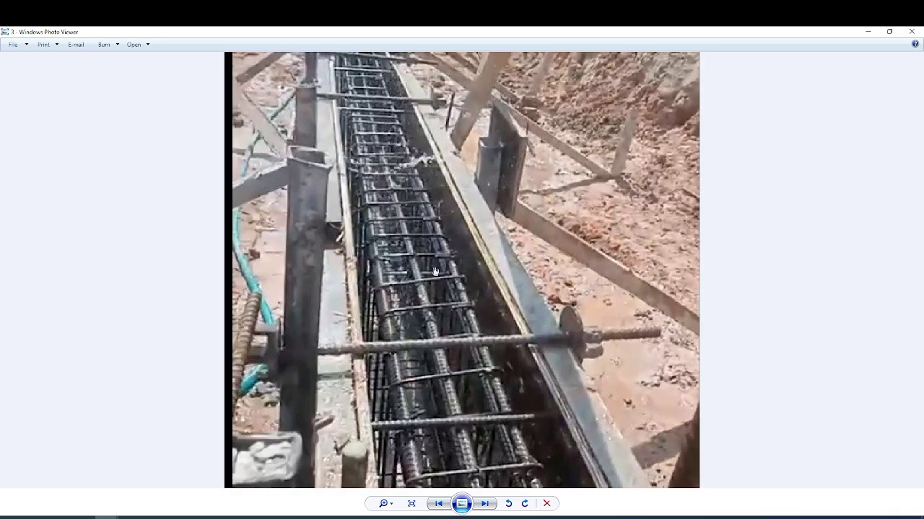
scroll(422, 280, "down", 2)
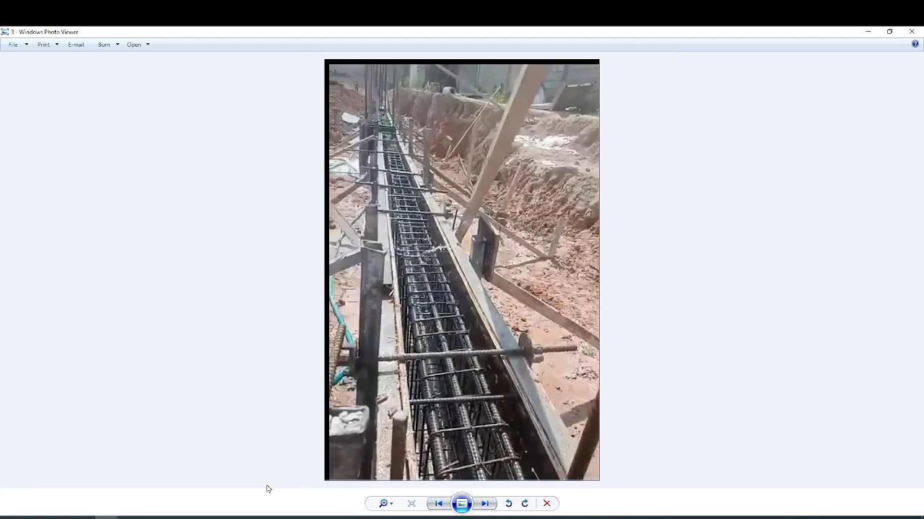
left_click(59, 518)
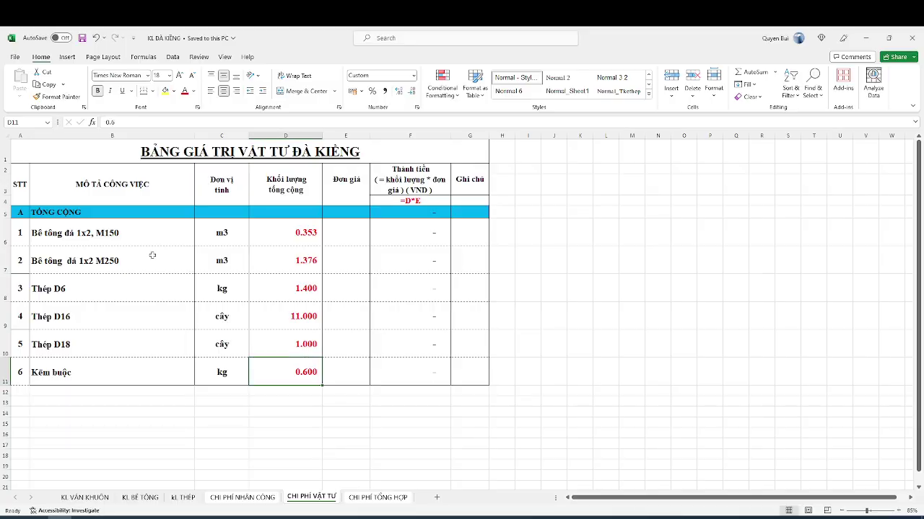
- Trace the soil compaction quantity in D6 of CHI PHÍ NHÂN CÔNG to the L5 total on KL VÁN KHUÔN
left_click(243, 497)
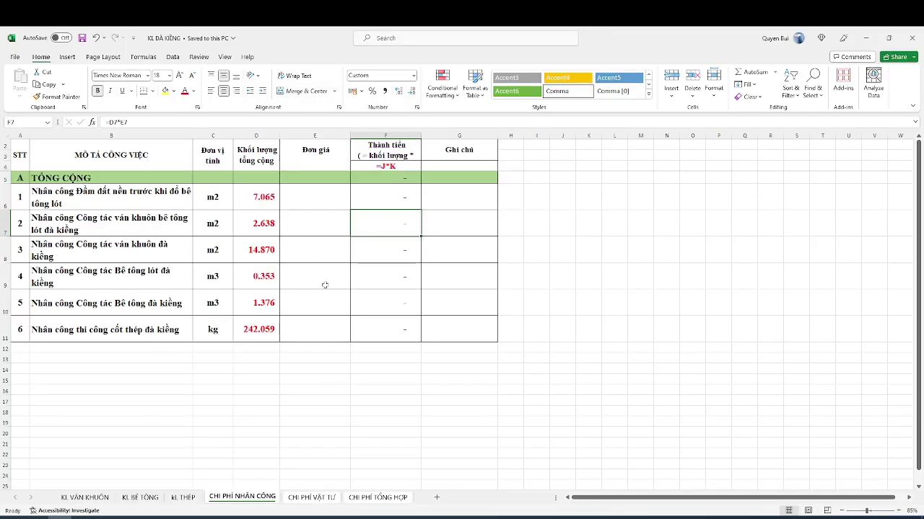
double_click(262, 202)
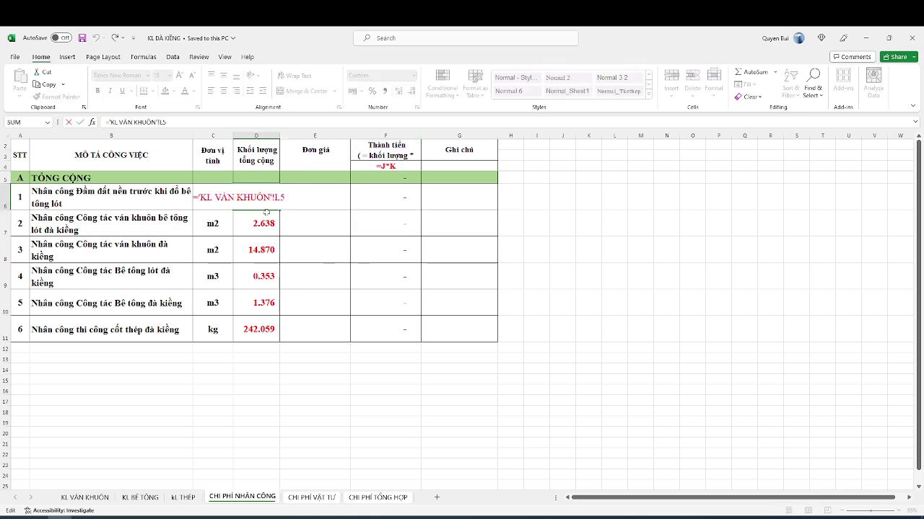
key("Escape")
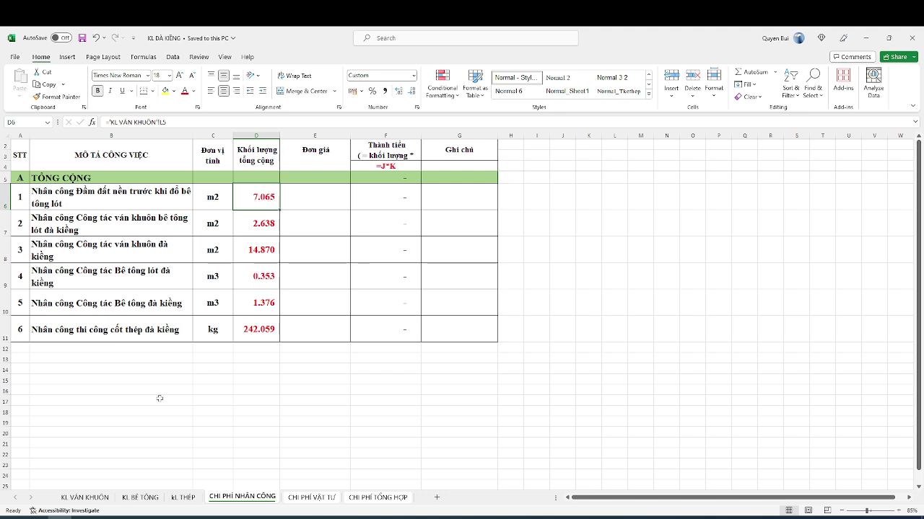
left_click(255, 229)
left_click(258, 202)
left_click(85, 498)
double_click(466, 205)
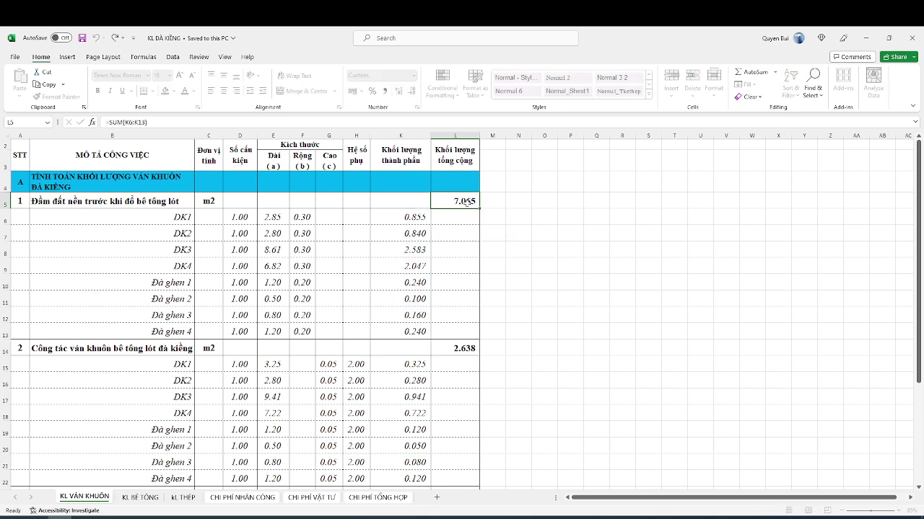
key("Return")
left_click(89, 353)
left_click(468, 362)
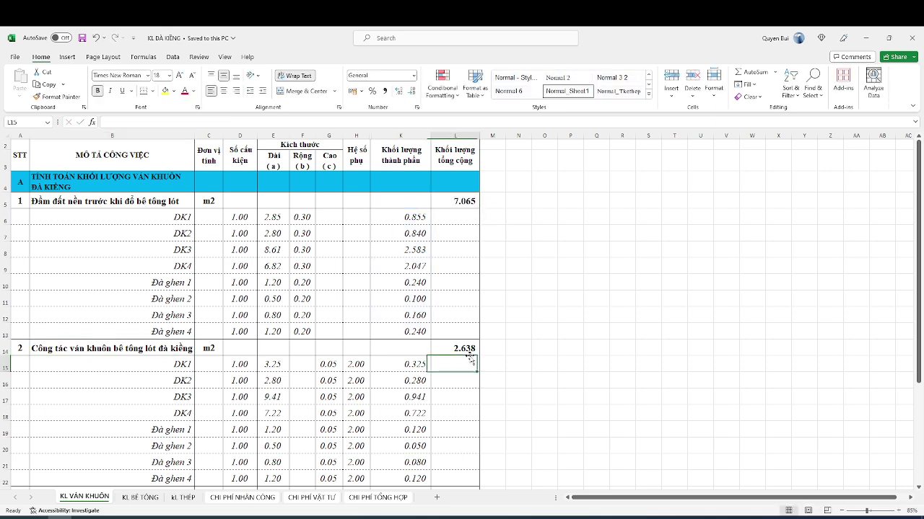
- Trace the formwork labour quantities in D7 and D8 of CHI PHÍ NHÂN CÔNG to their totals on KL VÁN KHUÔN
left_click(242, 498)
left_click(266, 226)
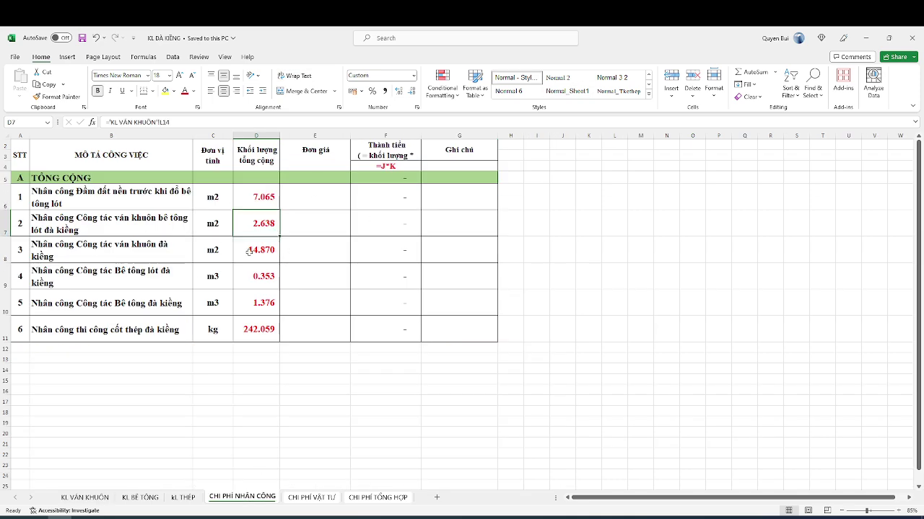
left_click(258, 253)
left_click(84, 498)
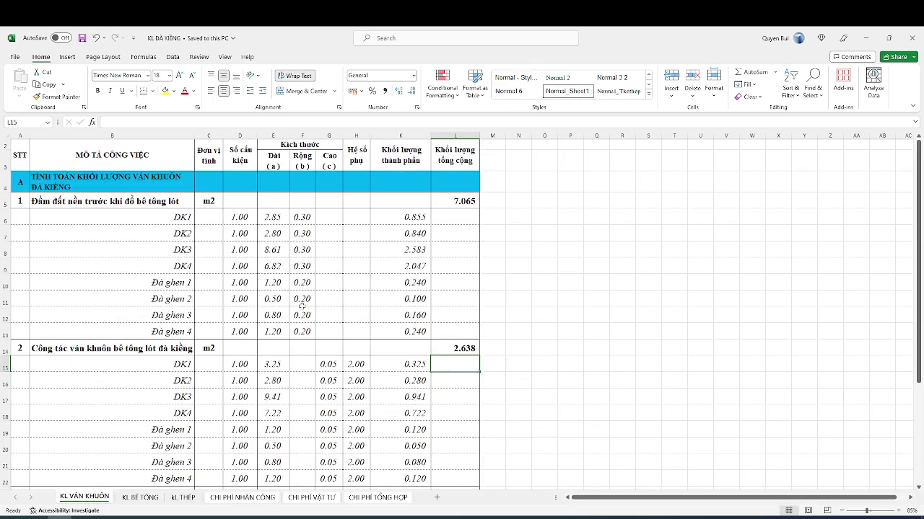
scroll(436, 336, "down", 5)
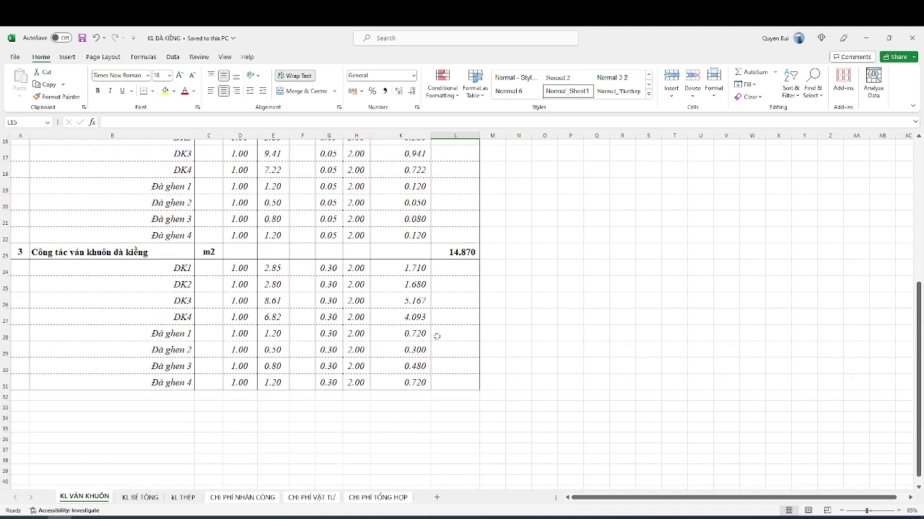
left_click(462, 254)
left_click(242, 498)
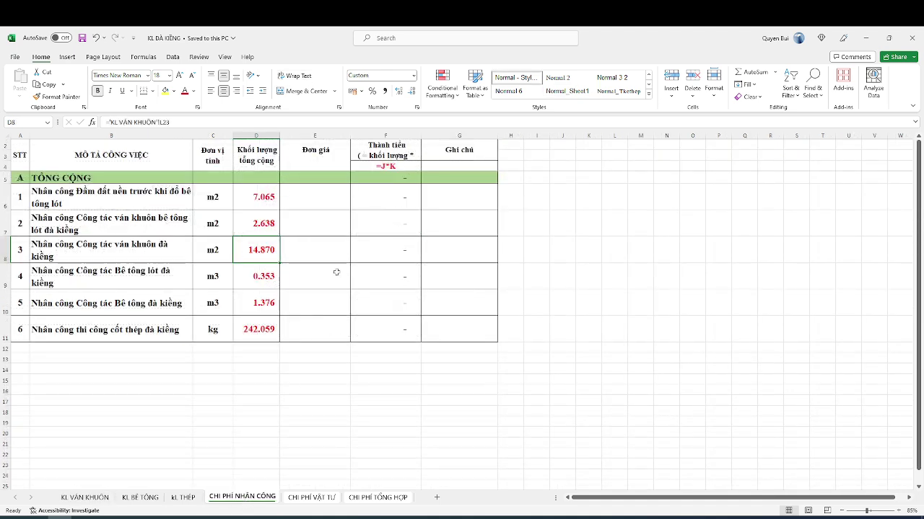
- Check the lean concrete and ground-beam concrete totals in L5 and L14 of KL BÊ TÔNG, and return to CHI PHÍ NHÂN CÔNG
left_click(140, 498)
left_click(401, 191)
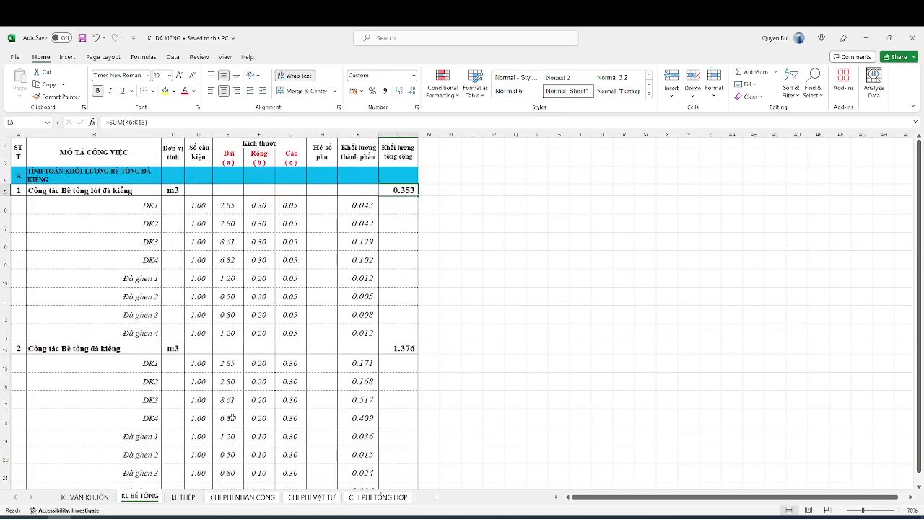
left_click(94, 348)
left_click(396, 350)
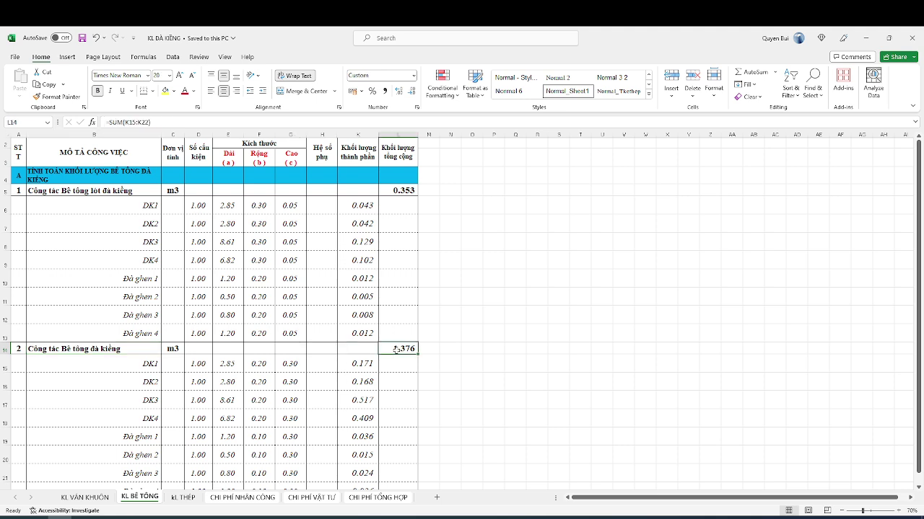
left_click(263, 500)
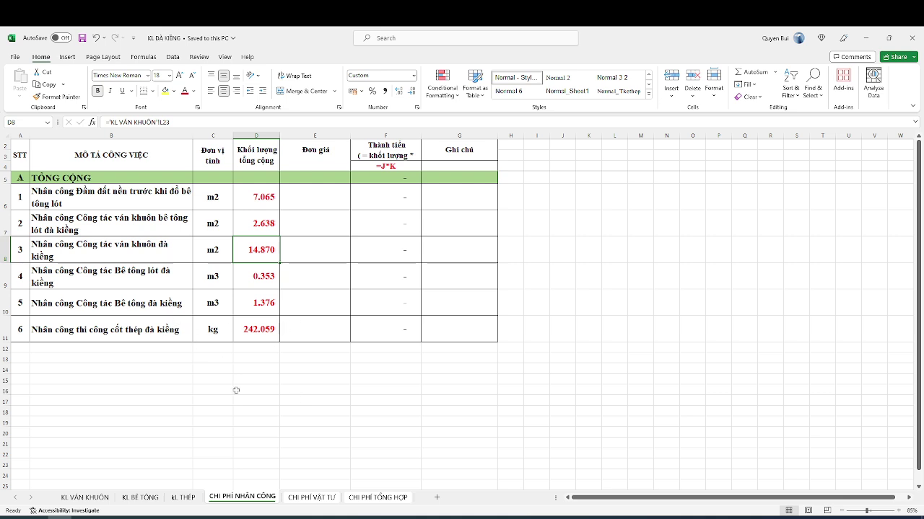
- Inspect the total steel weight formula in M7 of kL THÉP and its link in D11 of CHI PHÍ NHÂN CÔNG
left_click(183, 497)
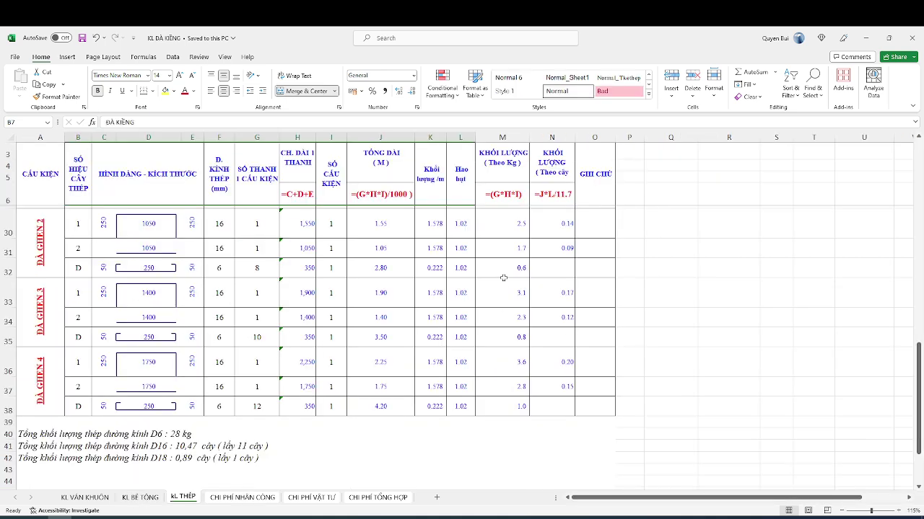
double_click(513, 211)
scroll(507, 267, "down", 10)
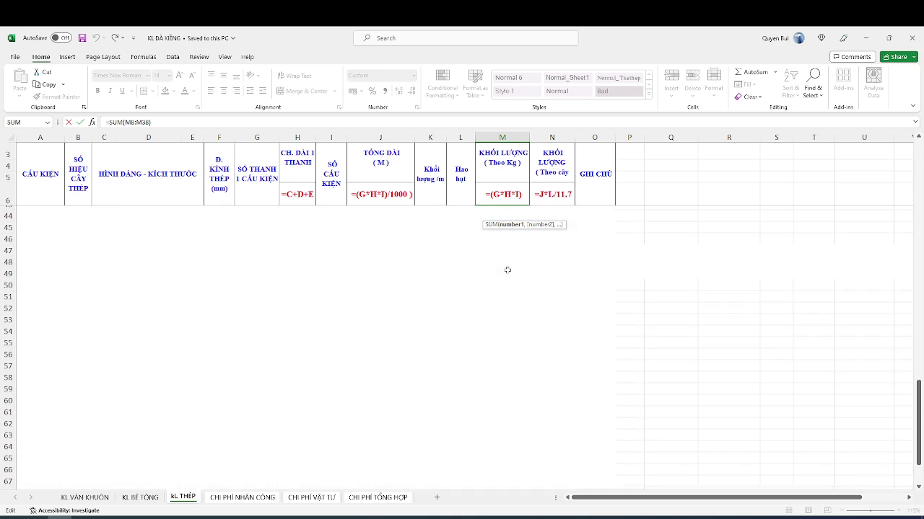
scroll(509, 276, "up", 7)
scroll(509, 276, "up", 4)
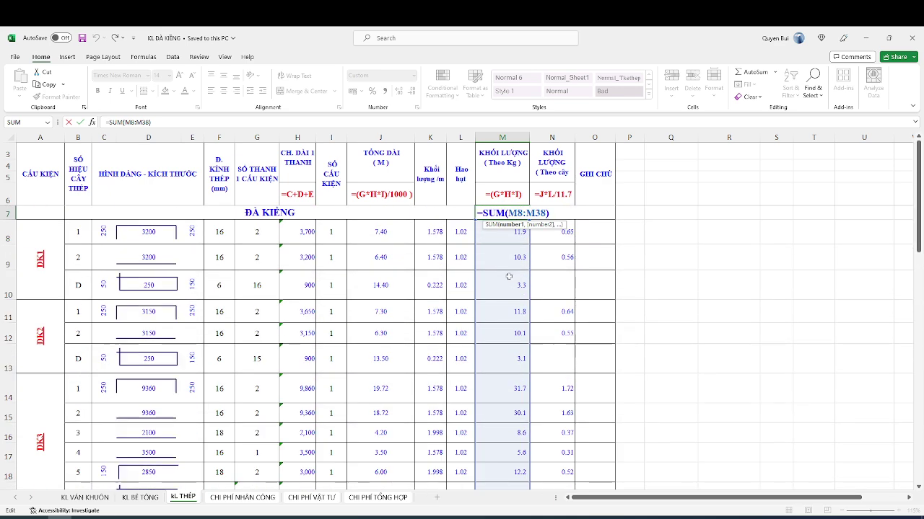
key("Escape")
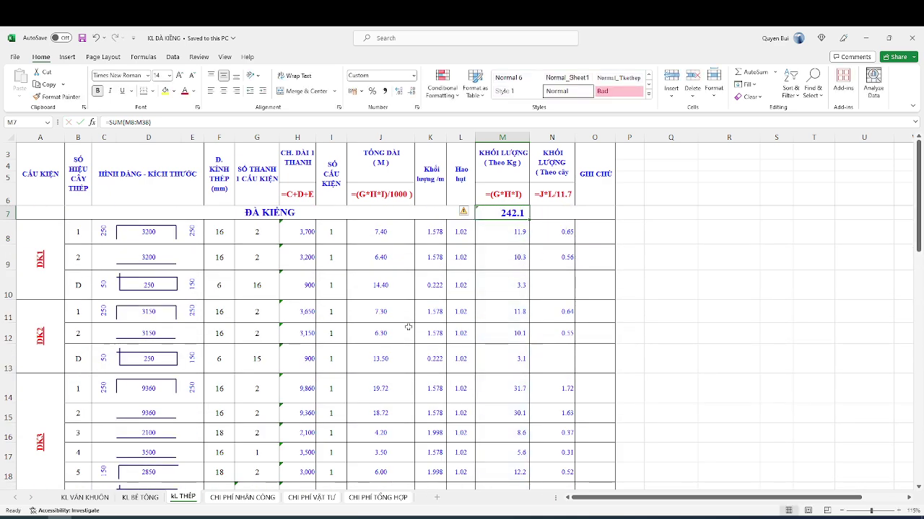
left_click(228, 498)
left_click(269, 329)
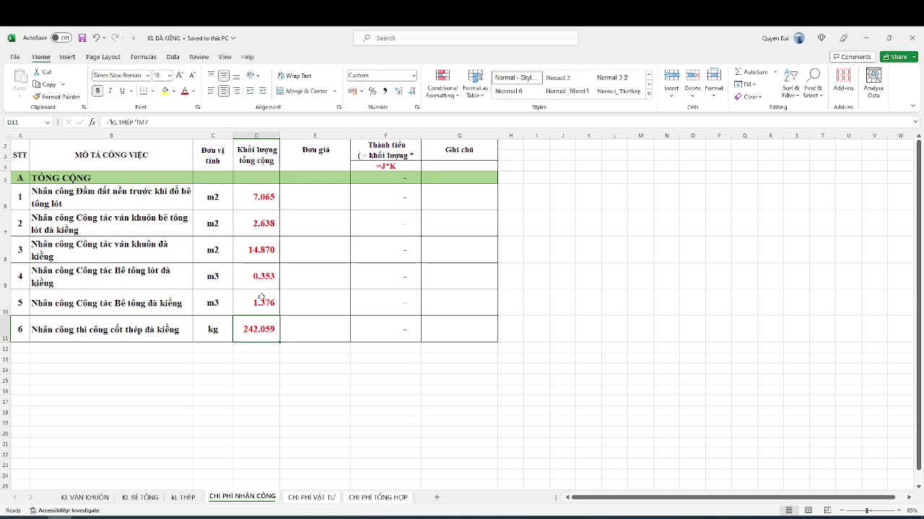
- Go over the Đơn giá cells E6:E11 alongside the quantities and labour descriptions on CHI PHÍ NHÂN CÔNG
left_click_drag(254, 196, 254, 321)
left_click_drag(313, 203, 312, 331)
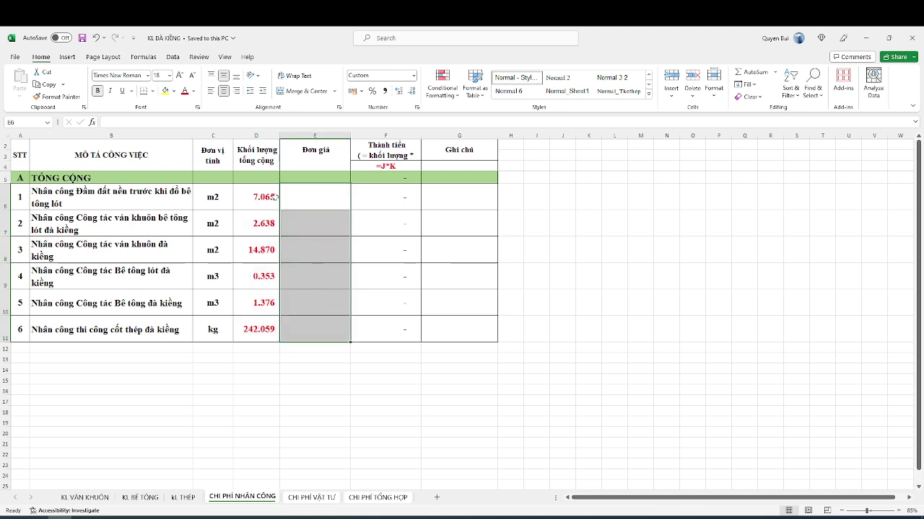
left_click(321, 196)
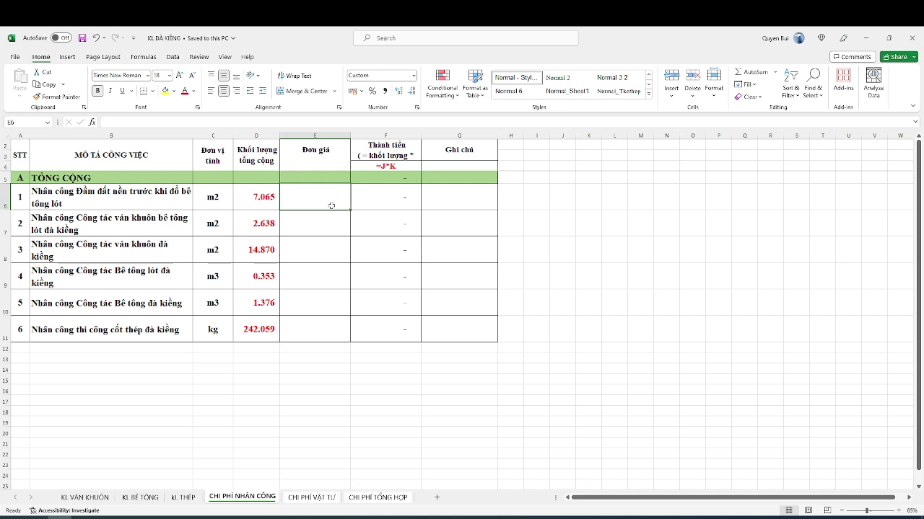
left_click_drag(331, 206, 318, 332)
left_click_drag(318, 186, 313, 330)
left_click_drag(311, 186, 309, 319)
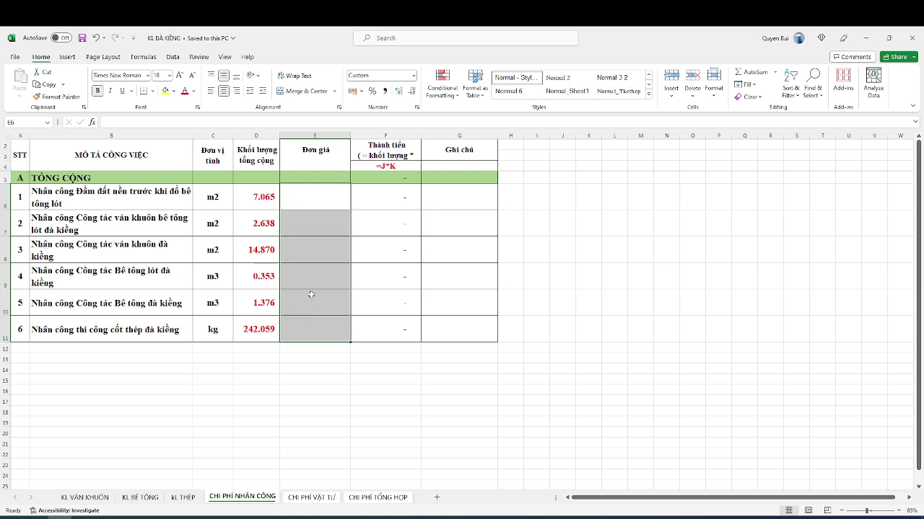
left_click_drag(327, 187, 322, 319)
left_click_drag(321, 200, 324, 317)
left_click(326, 195)
left_click_drag(329, 196, 326, 321)
left_click_drag(323, 189, 312, 323)
left_click(333, 193)
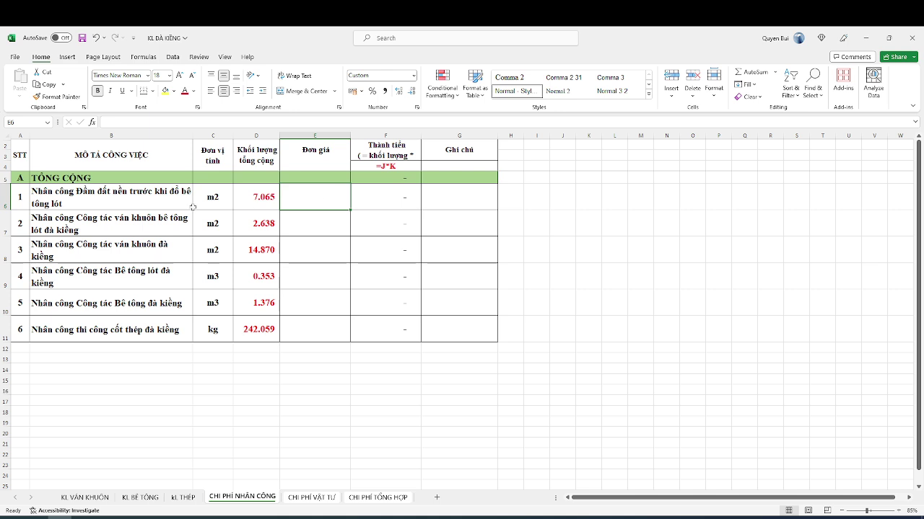
left_click(117, 204)
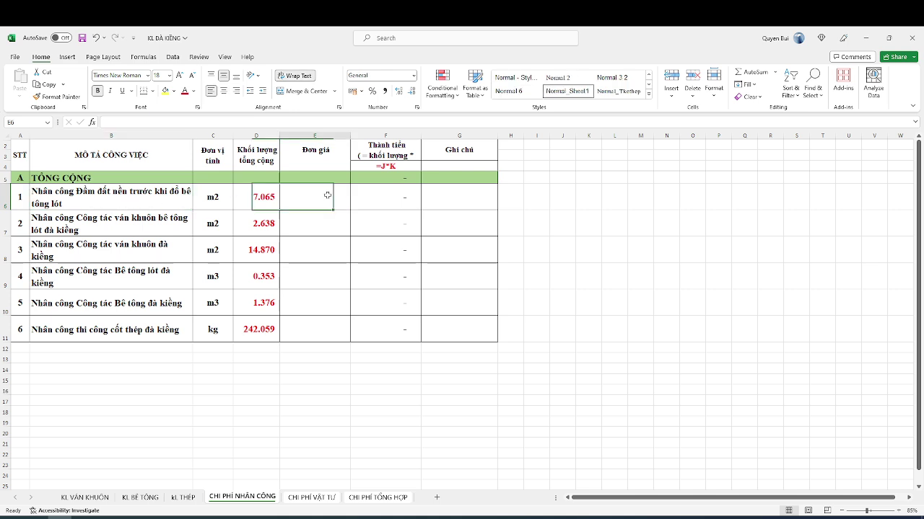
left_click_drag(116, 200, 106, 326)
left_click_drag(112, 198, 108, 328)
left_click(329, 195)
left_click(115, 204)
left_click(307, 194)
left_click(124, 202)
left_click(320, 199)
left_click(119, 202)
- Enter 20,000 as the Đơn giá for the soil compaction labour in E6
left_click(320, 199)
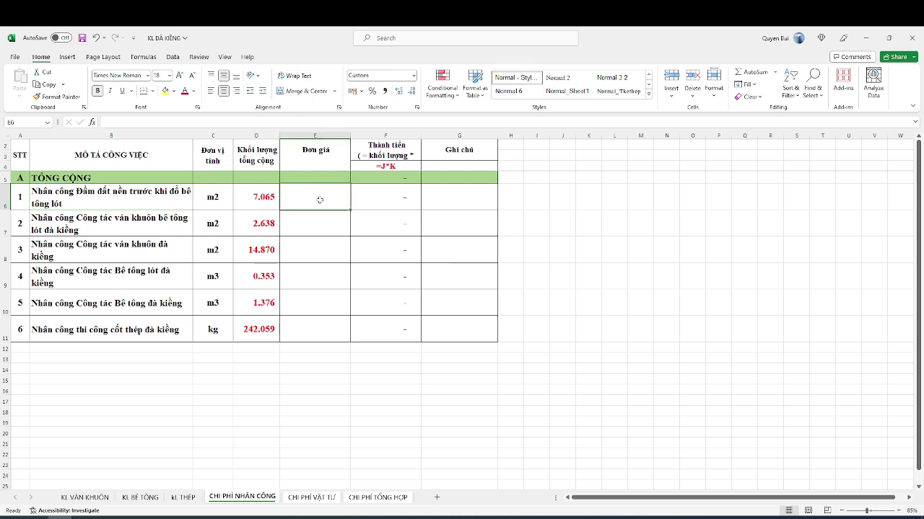
type("20")
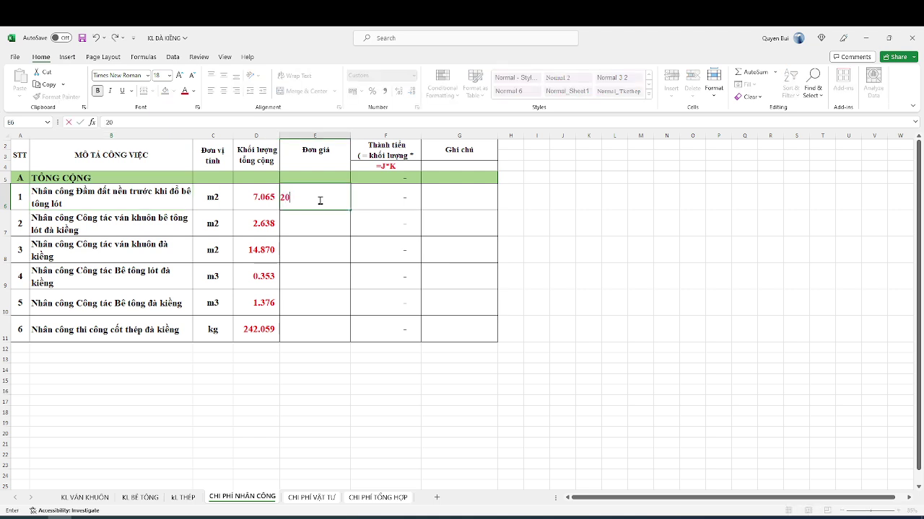
type(",000")
- Enter 200,000 as the Đơn giá for the lean-concrete formwork labour in E7
left_click(338, 223)
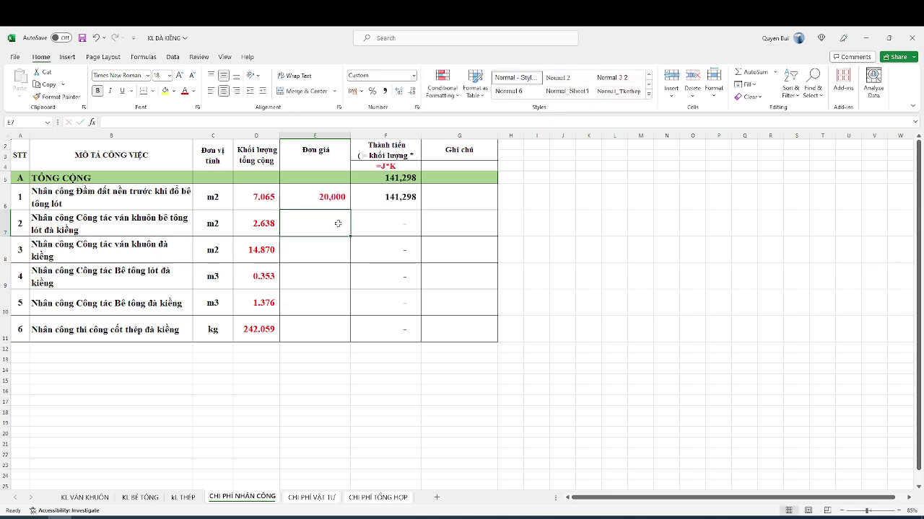
type("200,000")
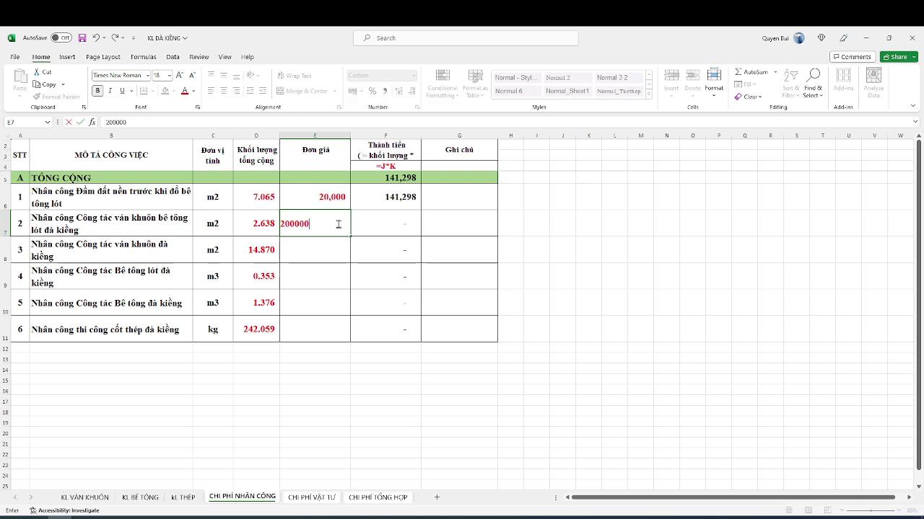
key("Return")
- Add the note "Đã bao gồm toàn bộ thiêts bị của đơn vị thi công" to the lean-concrete formwork item's Ghi chú cell, G7
left_click(459, 223)
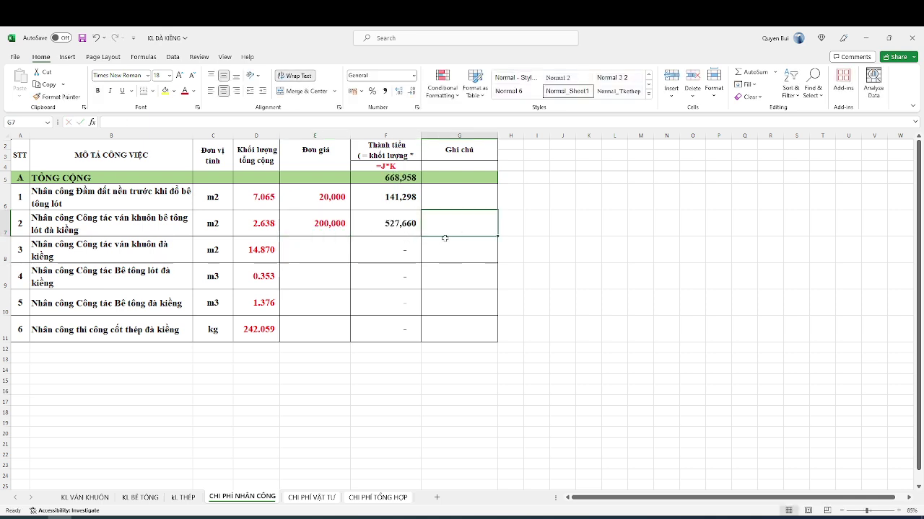
type("Đ")
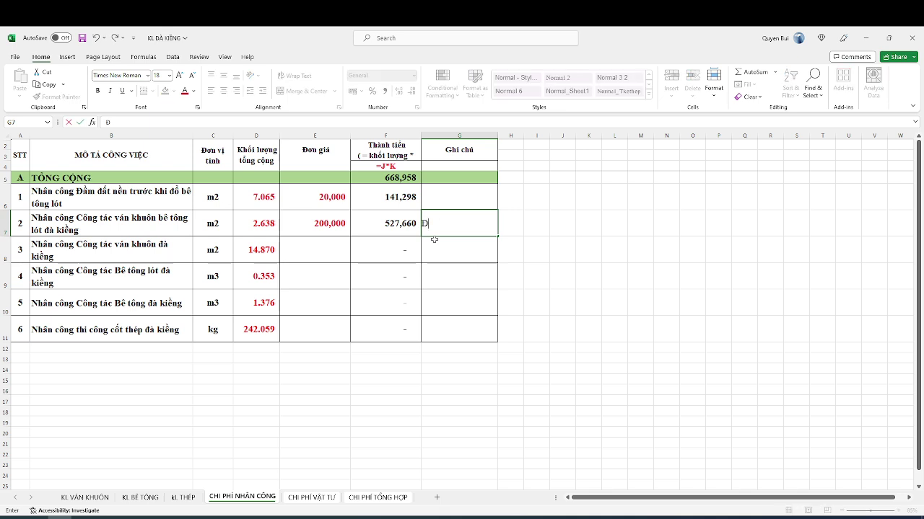
type("ã bao gồm")
type(" c")
key("BackSpace")
key("BackSpace")
type("trong")
key("BackSpace")
key("BackSpace")
key("BackSpace")
key("BackSpace")
key("BackSpace")
key("BackSpace")
key("BackSpace")
key("BackSpace")
key("BackSpace")
type("ồm toàn bô")
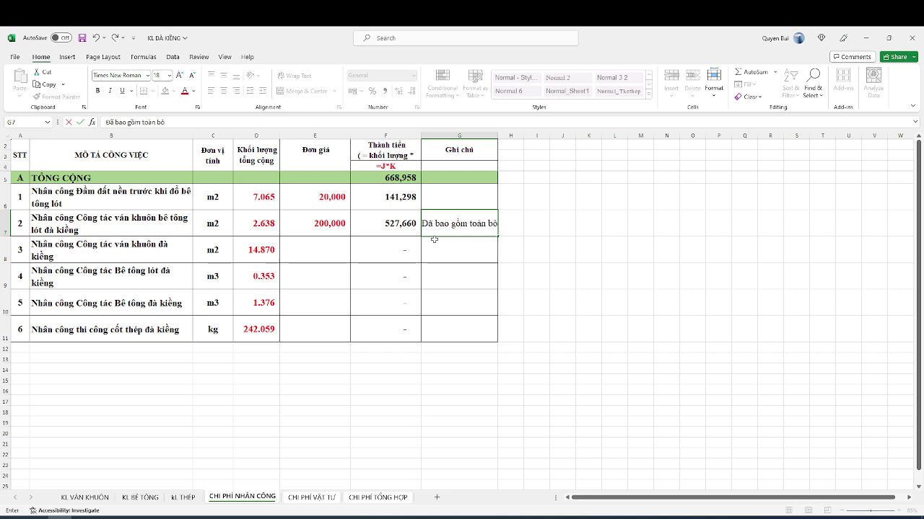
type("j thiêtbsi")
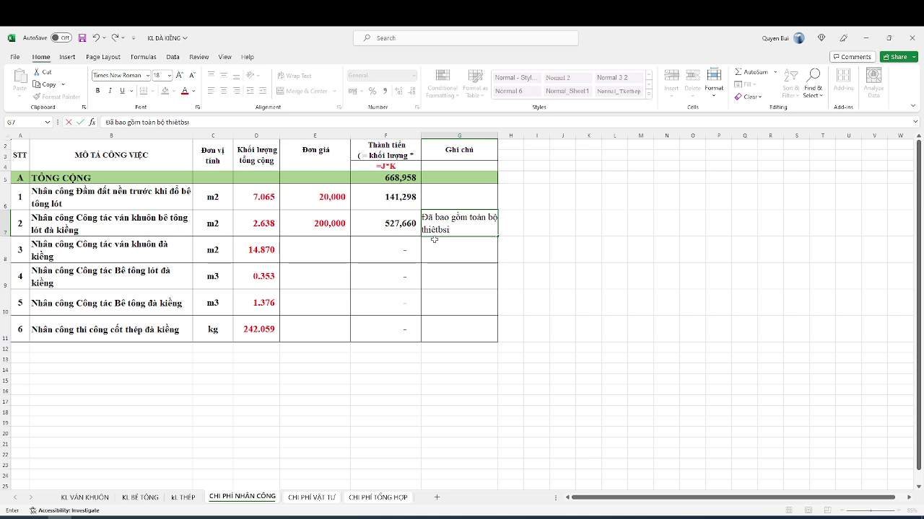
key("BackSpace")
key("BackSpace")
key("BackSpace")
key("BackSpace")
type("ts bị của đơn vui")
key("BackSpace")
key("BackSpace")
key("BackSpace")
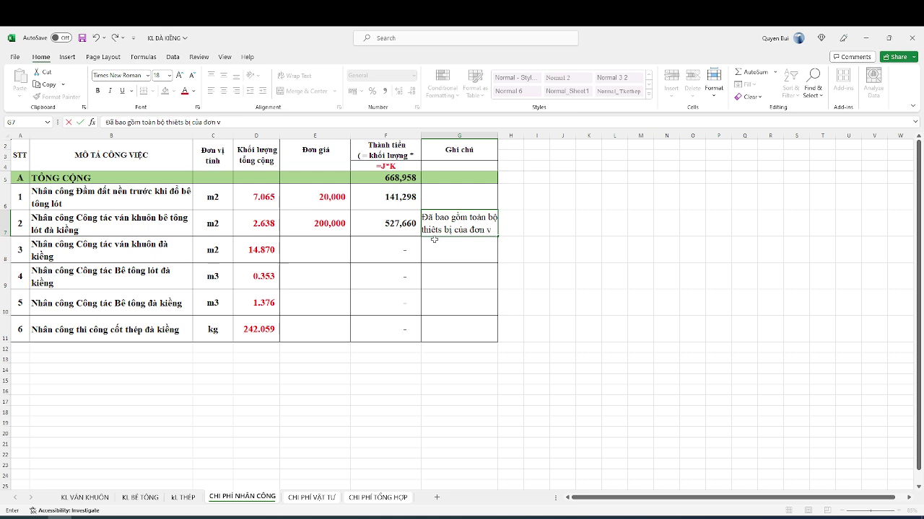
type("vị thi công")
left_click(540, 302)
- Widen the Ghi chú column and correct the misspelled word in the G7 note to "thiết"
left_click(459, 224)
left_click_drag(498, 135, 544, 136)
double_click(518, 223)
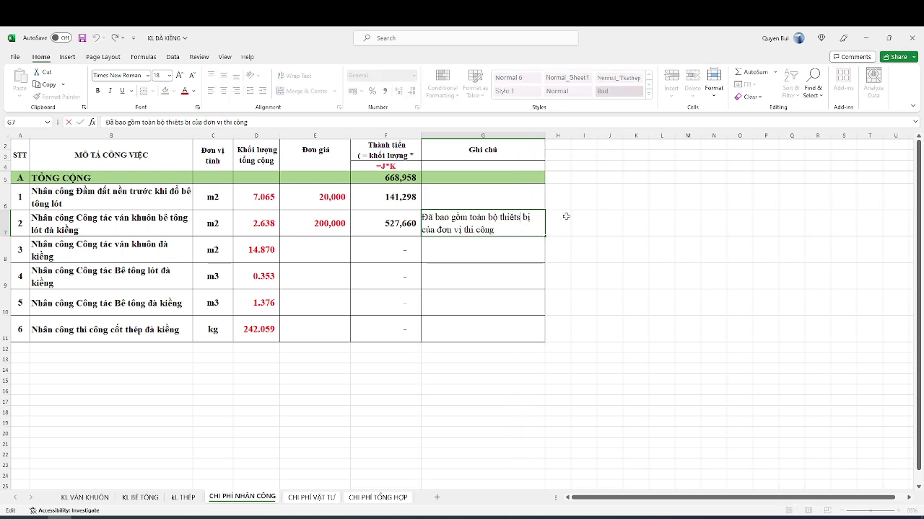
key("BackSpace")
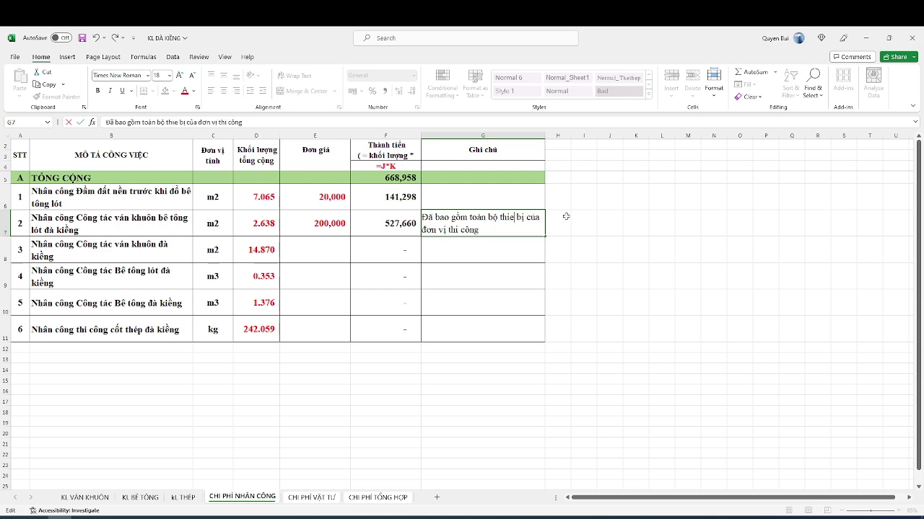
left_click(533, 302)
- Save the workbook and set the Đơn giá of the lean-concrete formwork labour in E7 to 120,000
key("ctrl+s")
left_click(325, 225, "ctrl")
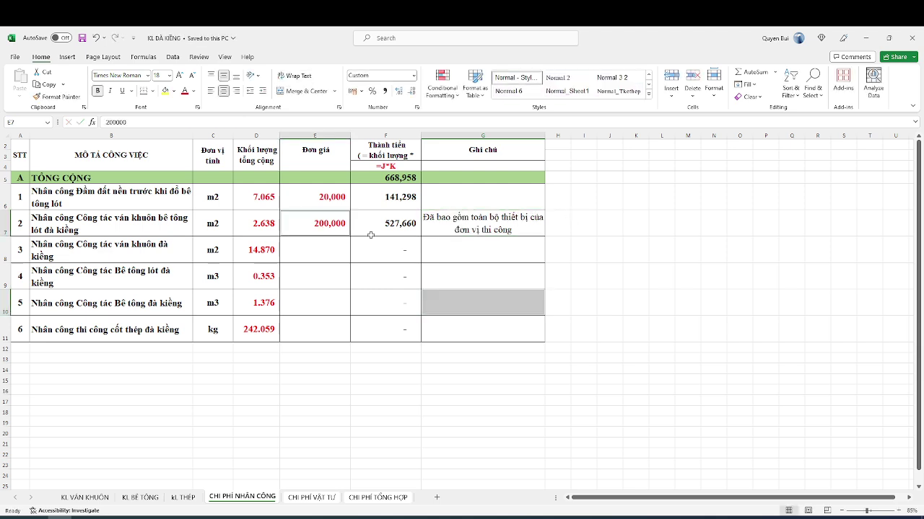
type("120000")
left_click(348, 224)
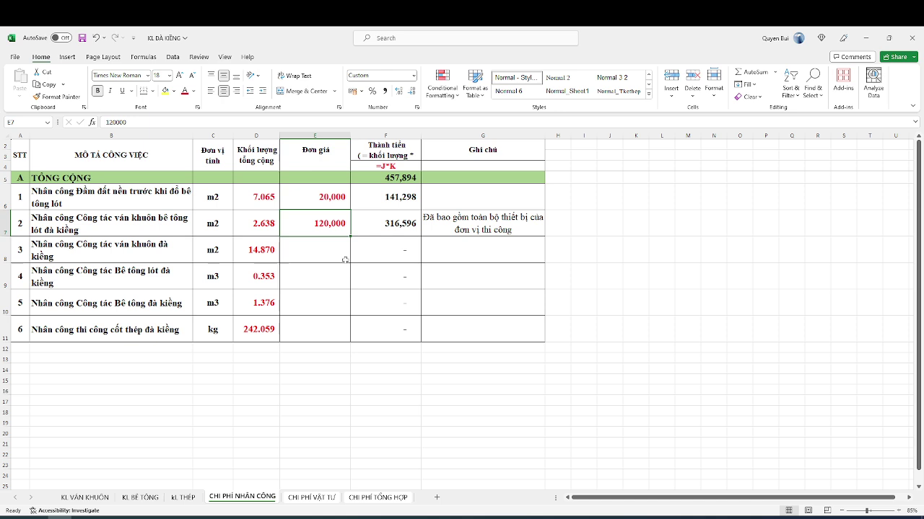
- Set the Đơn giá of the lean-concrete formwork labour in E7 to 210,000
type("2000")
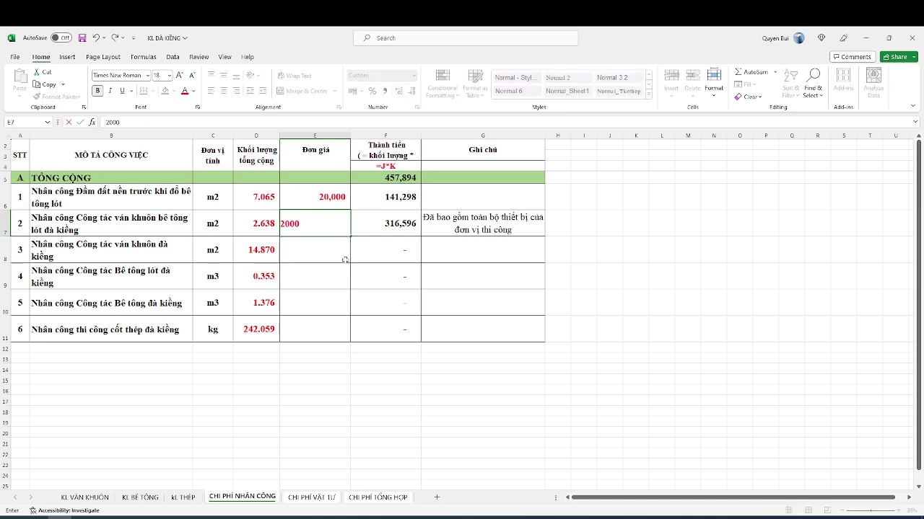
key("Escape")
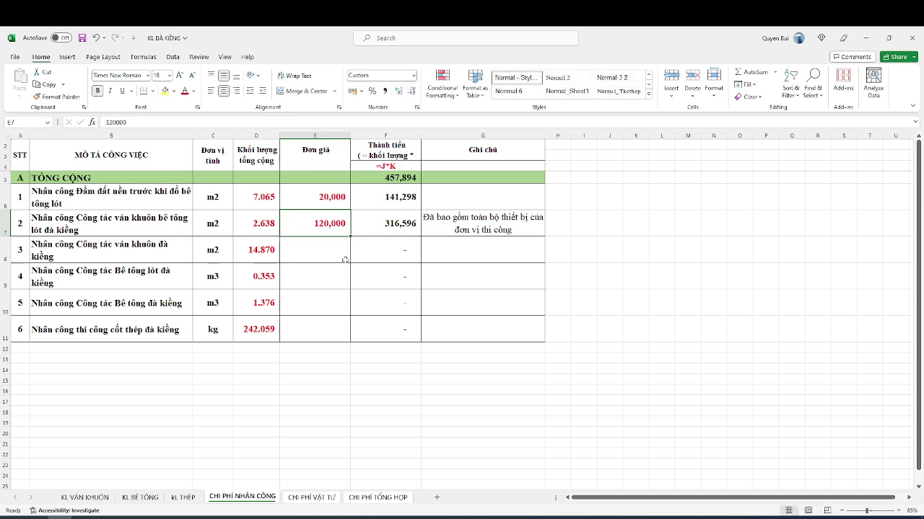
type("210000")
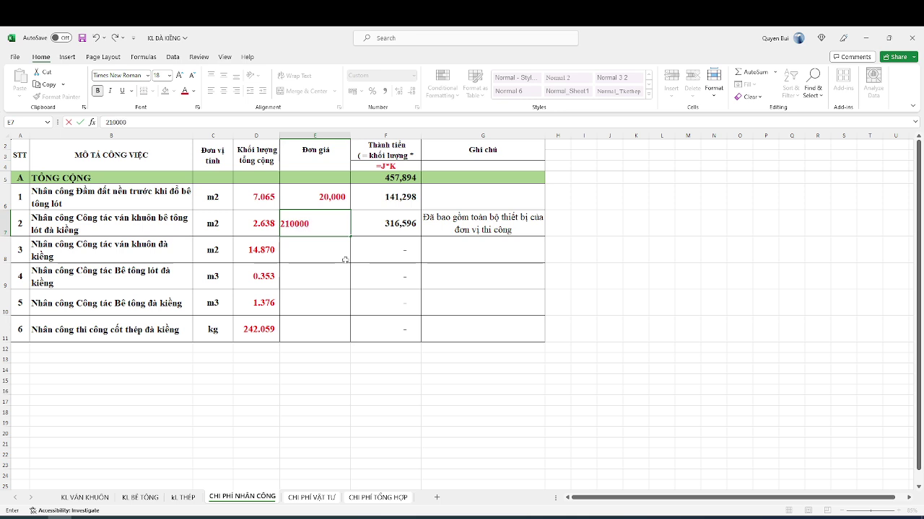
key("Left")
key("Left")
key("Left")
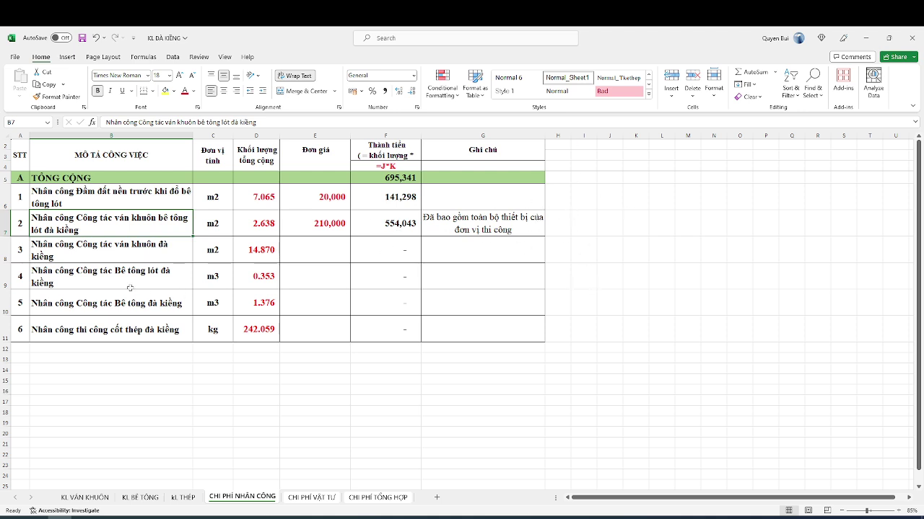
- Copy the lean-concrete formwork unit price from E7 to the ground-beam formwork labour in E8
left_click(321, 227)
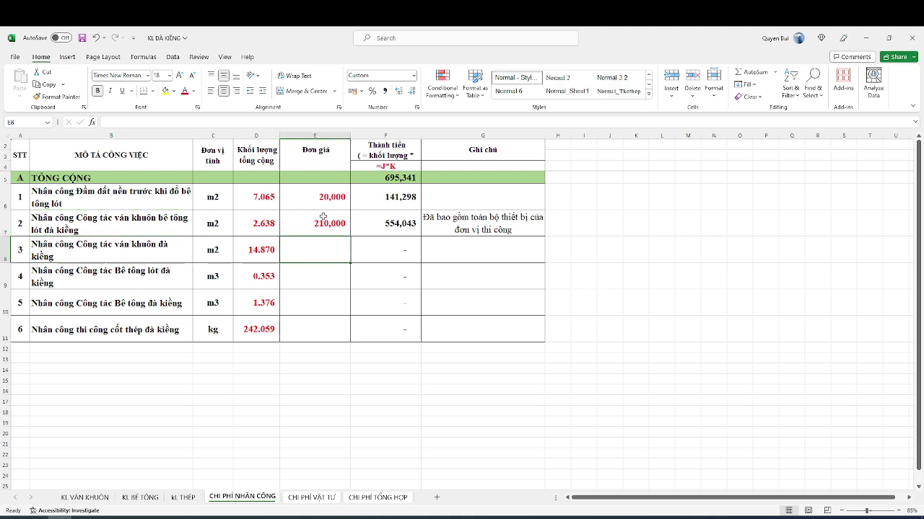
key("ctrl+c")
left_click(337, 251)
key("ctrl+v")
key("Escape")
- Enter 550,000 as the Đơn giá for the lean-concrete pouring labour in E9
left_click(104, 283)
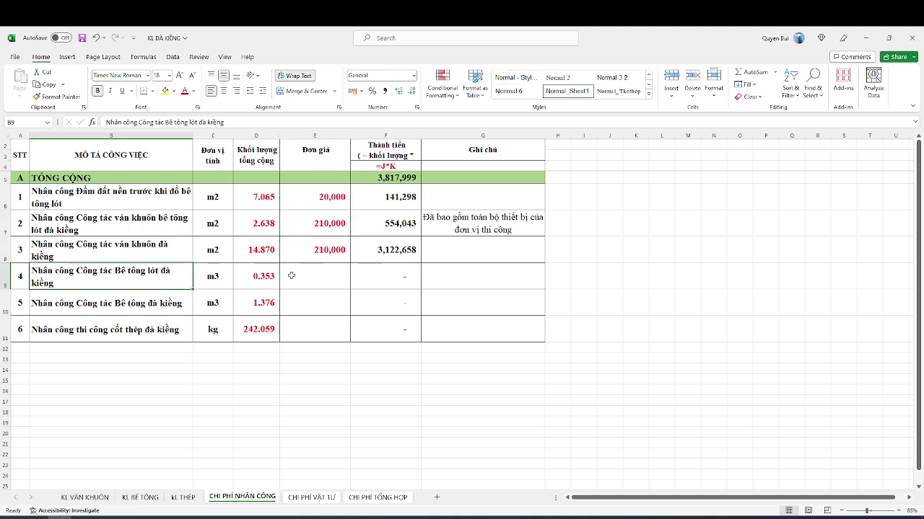
left_click(307, 275)
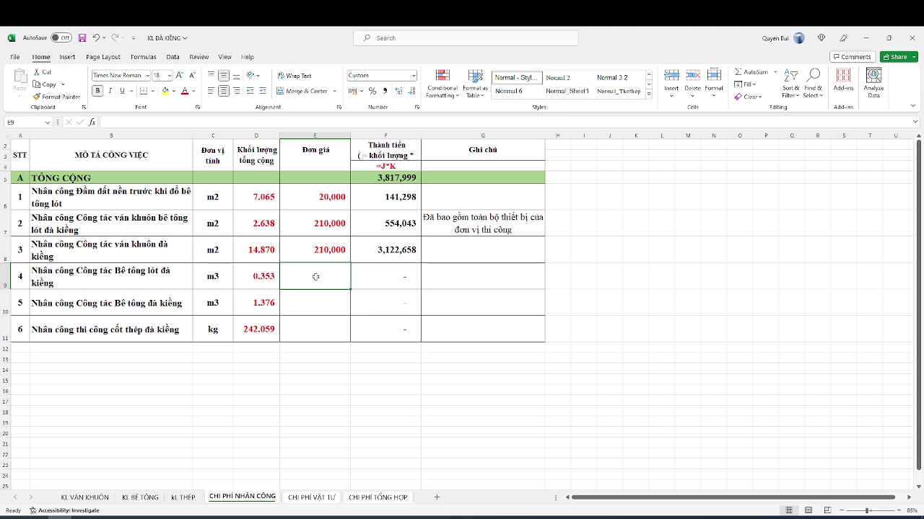
type("550000")
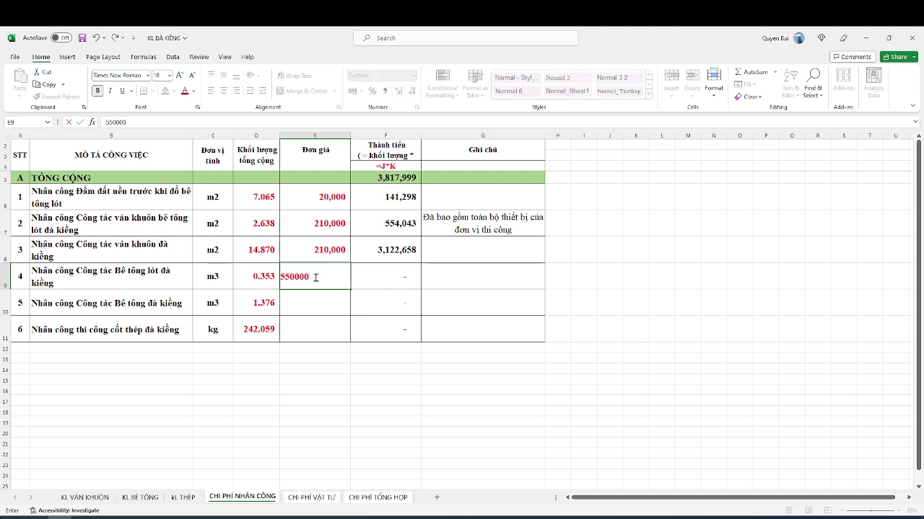
key("Return")
- Copy the E9 unit price to the ground-beam concrete labour in E10 and save the workbook
left_click(337, 282)
key("ctrl+c")
left_click(334, 304)
key("ctrl+v")
key("Escape")
key("ctrl+s")
- Review the unit prices of both concrete labour items and the amount formula in F9
left_click_drag(327, 278, 328, 303)
key("Down")
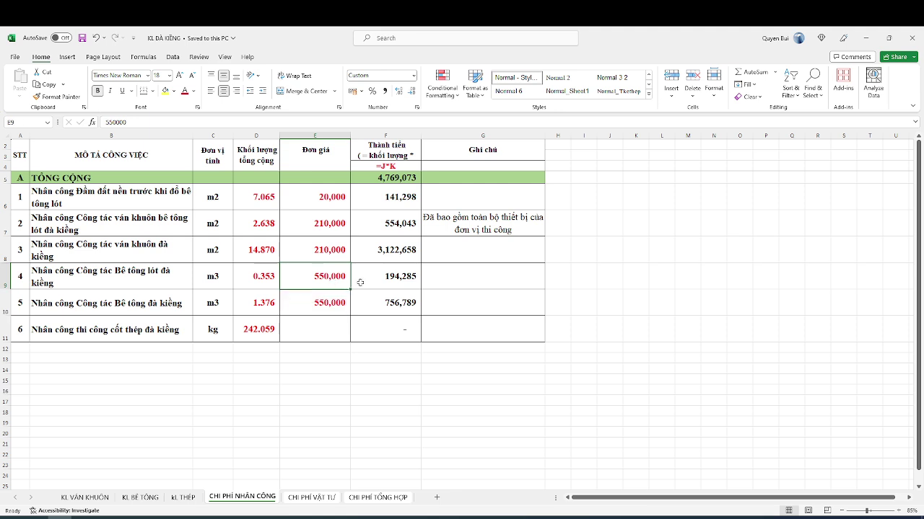
left_click(328, 275)
left_click(327, 298)
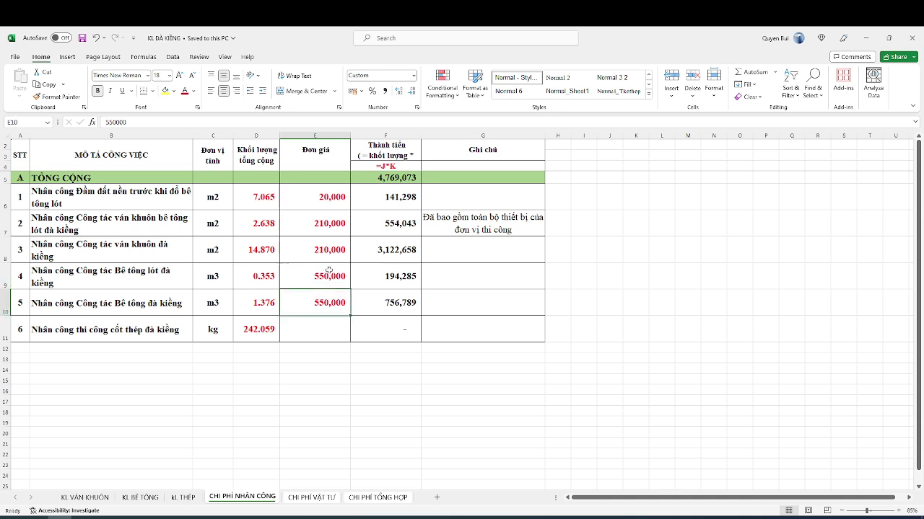
left_click(334, 273)
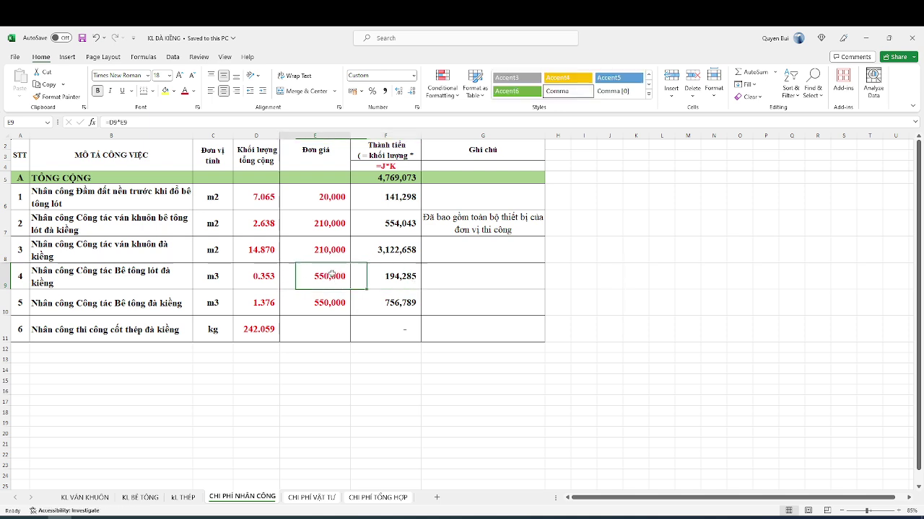
left_click(392, 276)
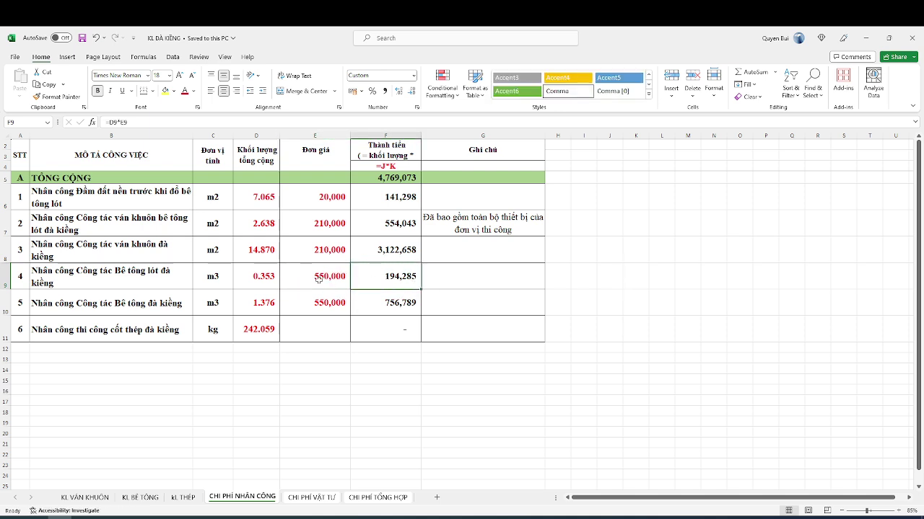
left_click(296, 310)
- Enter 4,500 as the Đơn giá for the ground-beam reinforcement labour in E11
left_click(158, 338)
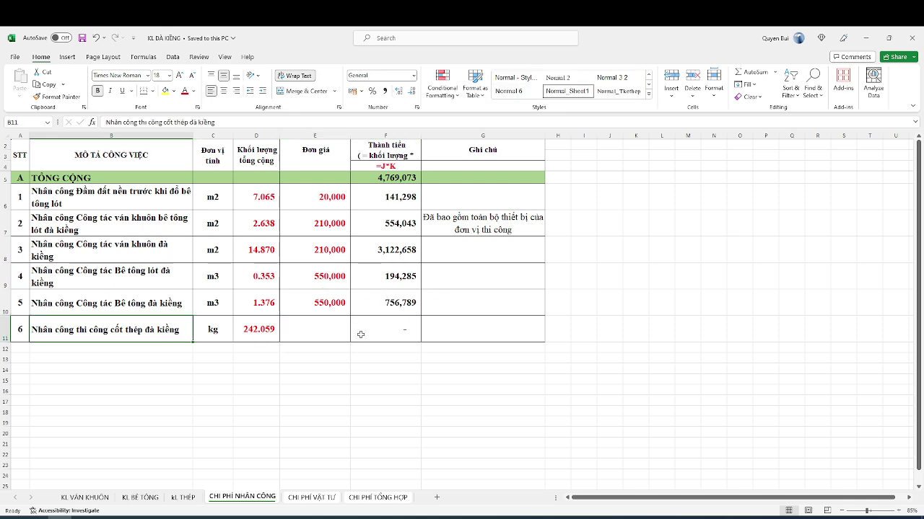
left_click(327, 332)
type("450000")
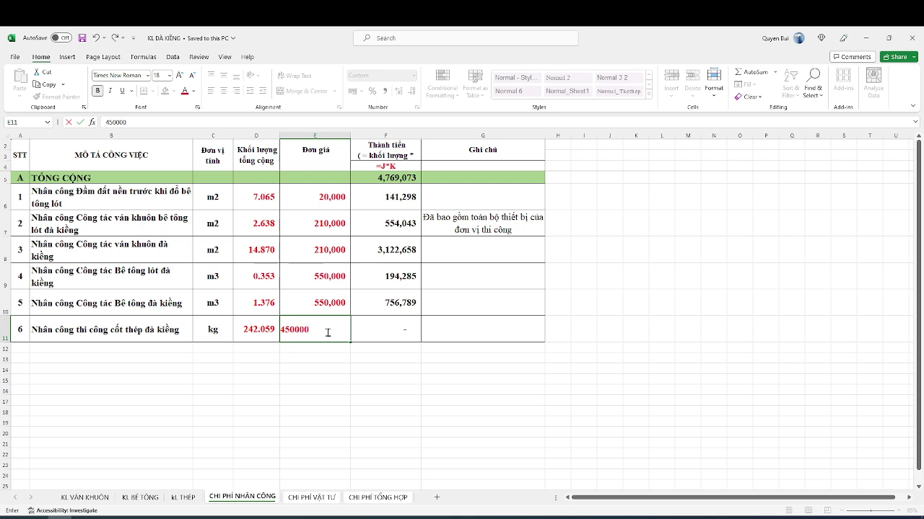
key("BackSpace")
key("BackSpace")
- Add the note "Đơn giá này đã bao gồm kẽm buộc của đơn vị thi công" to the reinforcement item's Ghi chú cell, G11
left_click(425, 329)
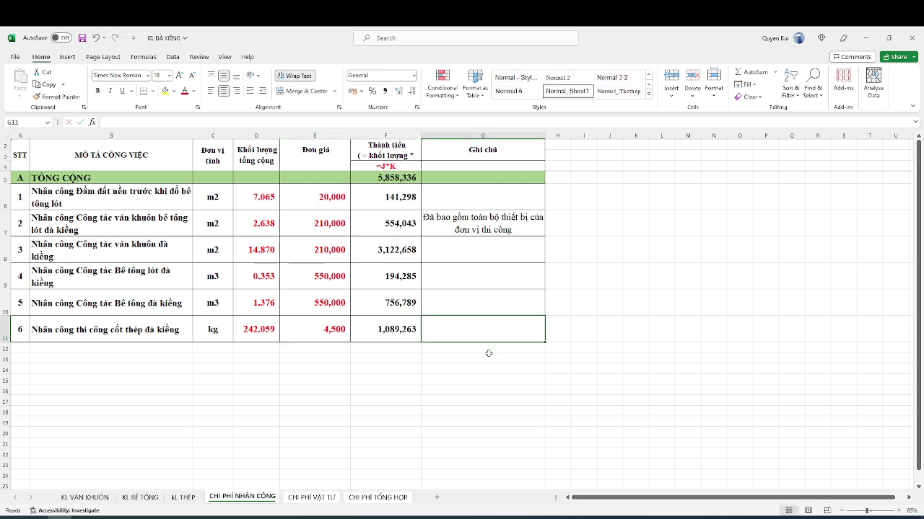
type("Đơng")
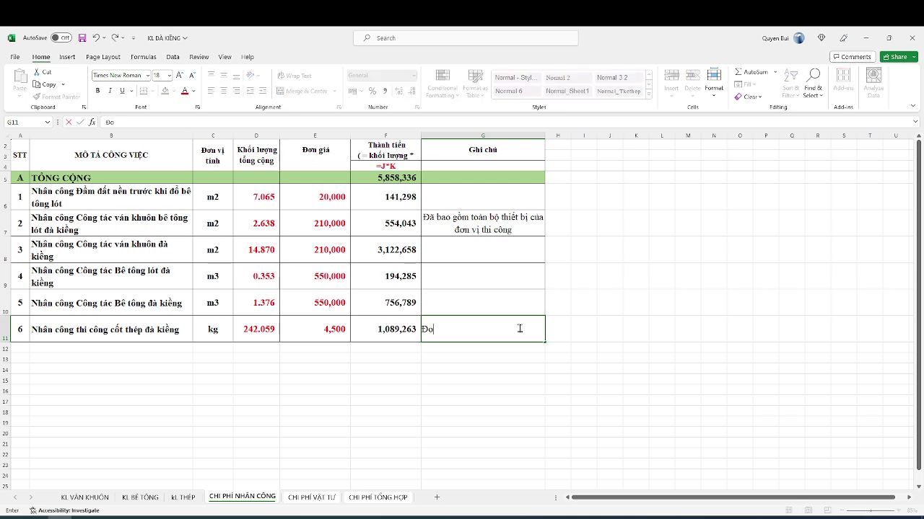
type("iá này d")
type("daj")
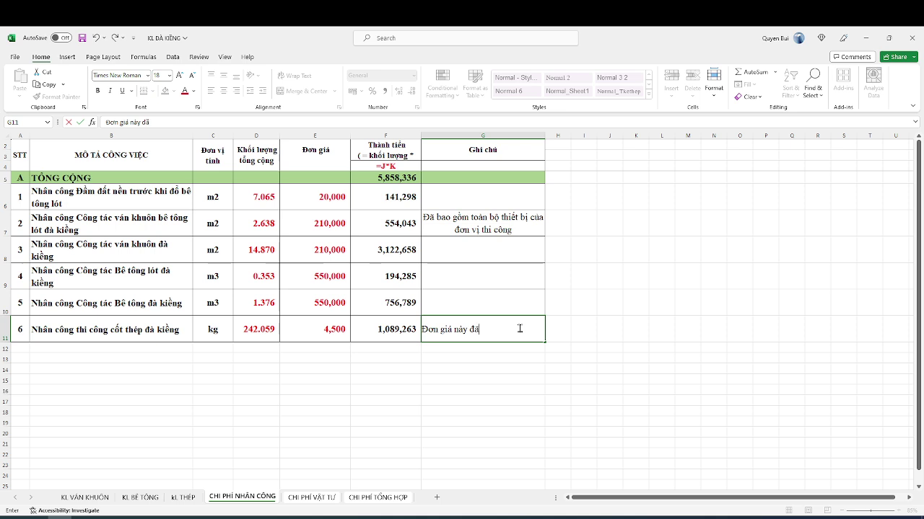
type(" bao gồm kẽm b")
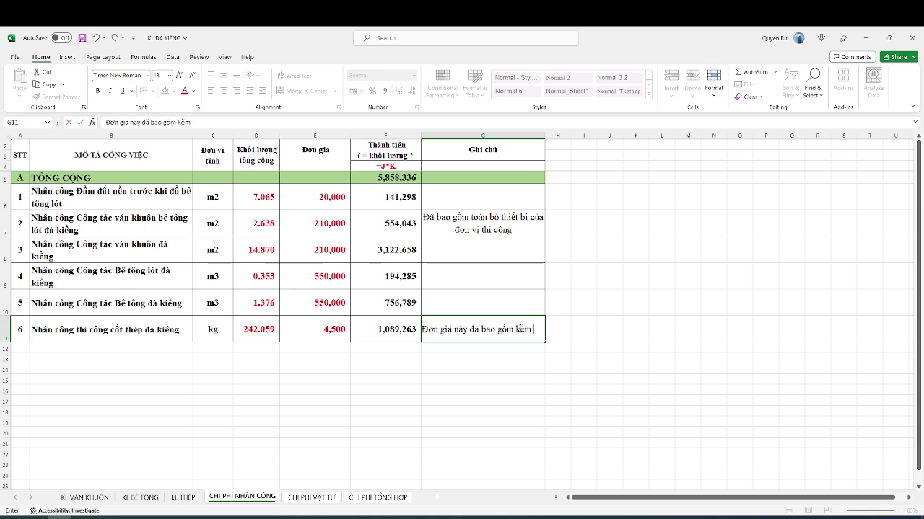
type("uộc của")
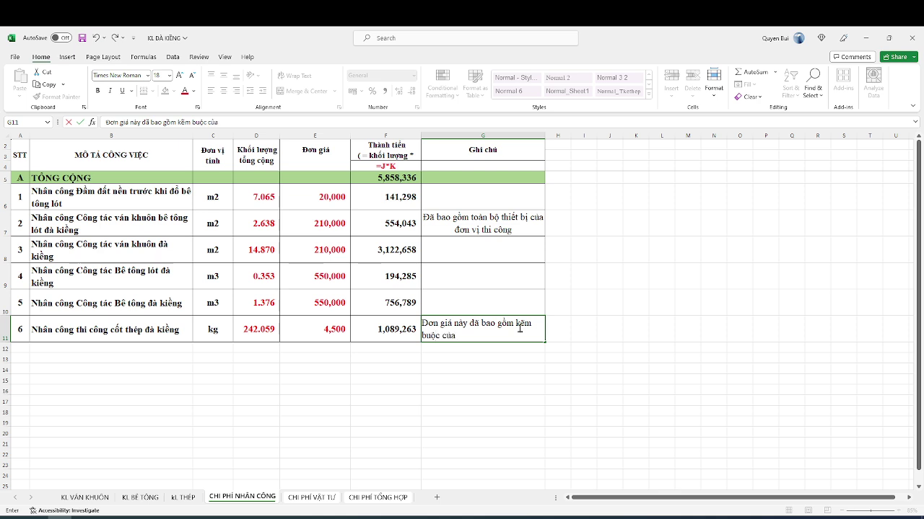
type(" đoơn vị thi công")
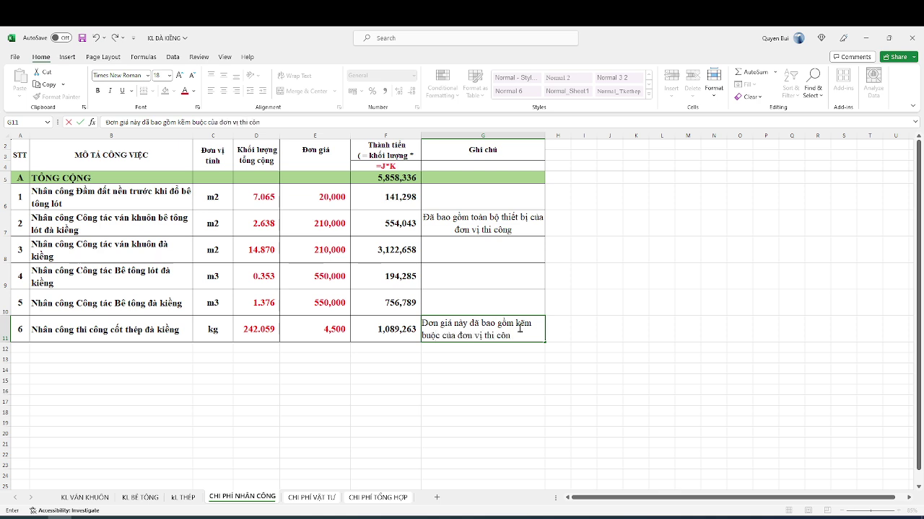
left_click(506, 260)
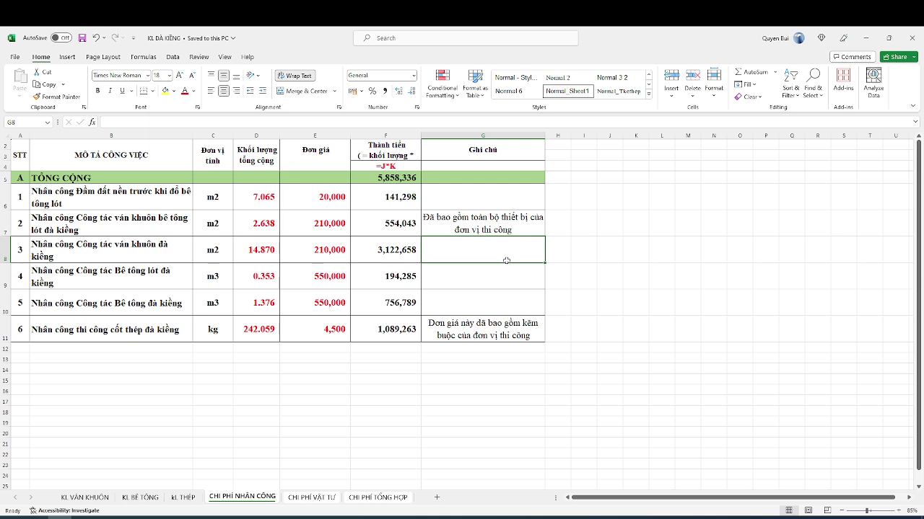
- Review the labour unit prices, amounts and total in F5, and look at the ground-beam plan in Foxit PDF Reader
left_click_drag(315, 200, 319, 320)
left_click(142, 196)
mouse_move(373, 201)
left_mouse_down()
mouse_move(390, 329)
mouse_move(399, 204)
mouse_move(401, 323)
left_mouse_up()
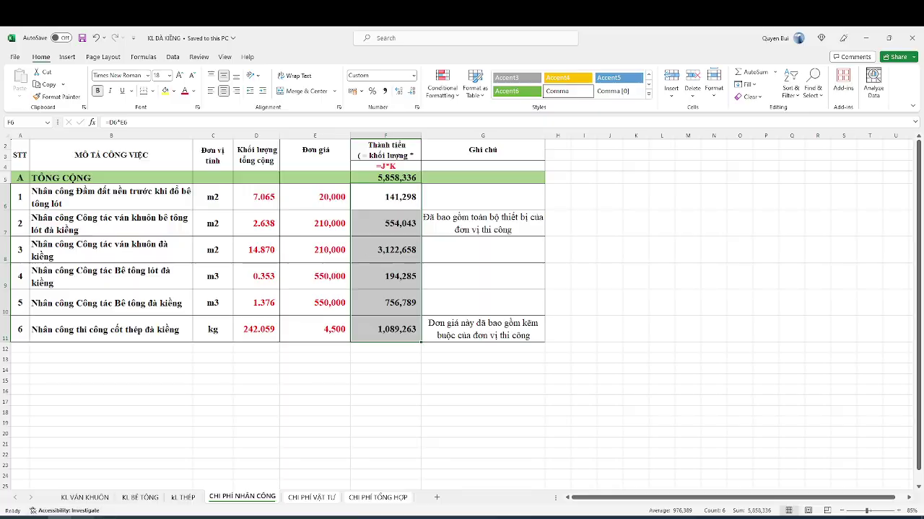
key("alt+Tab")
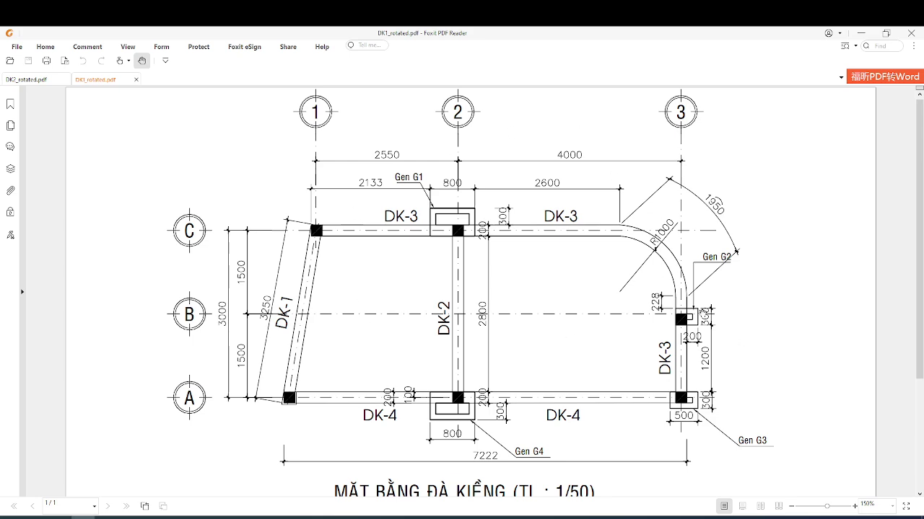
left_click(59, 518)
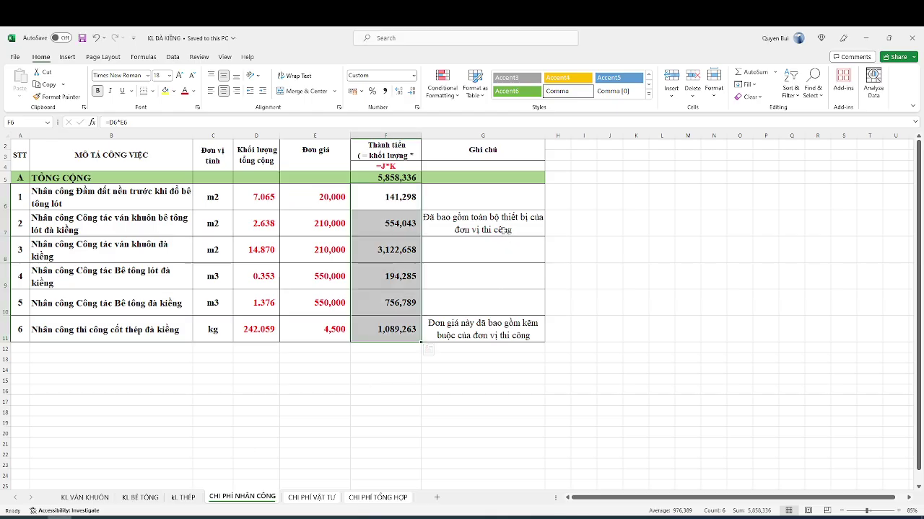
left_click(405, 181)
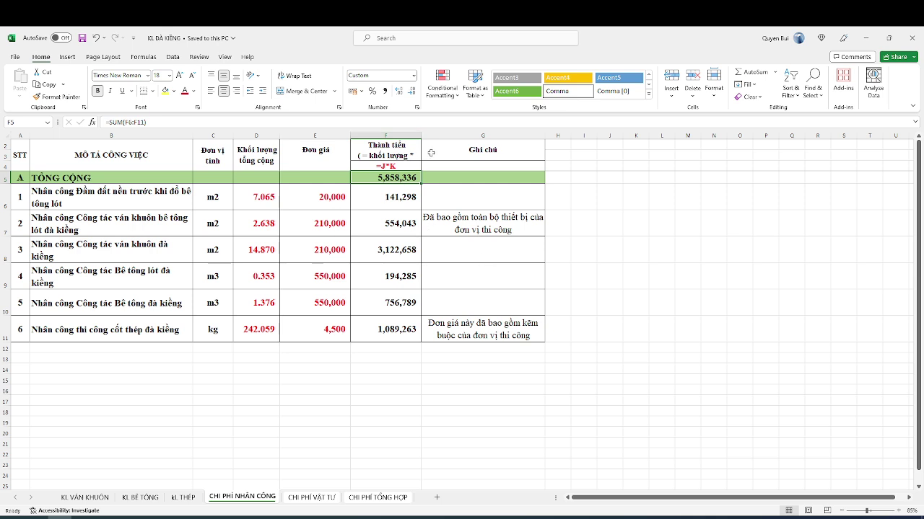
mouse_move(83, 518)
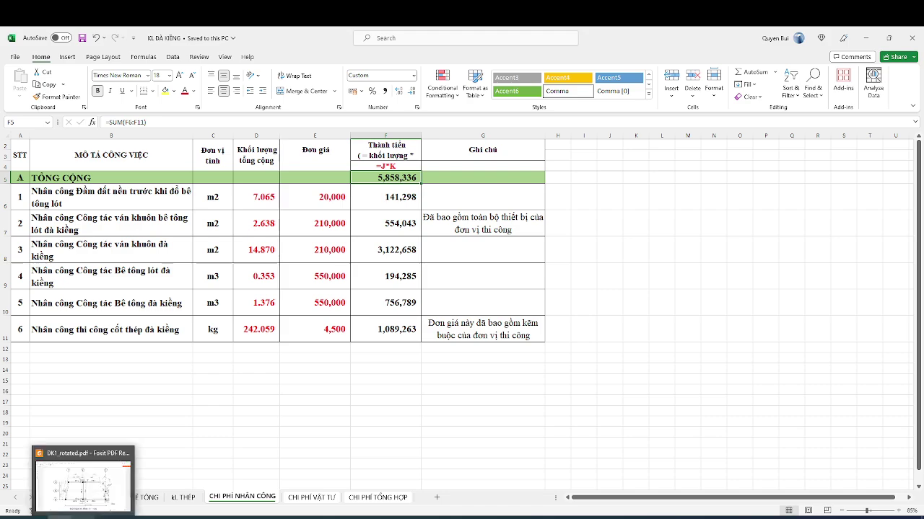
left_click(82, 483)
left_click(83, 518)
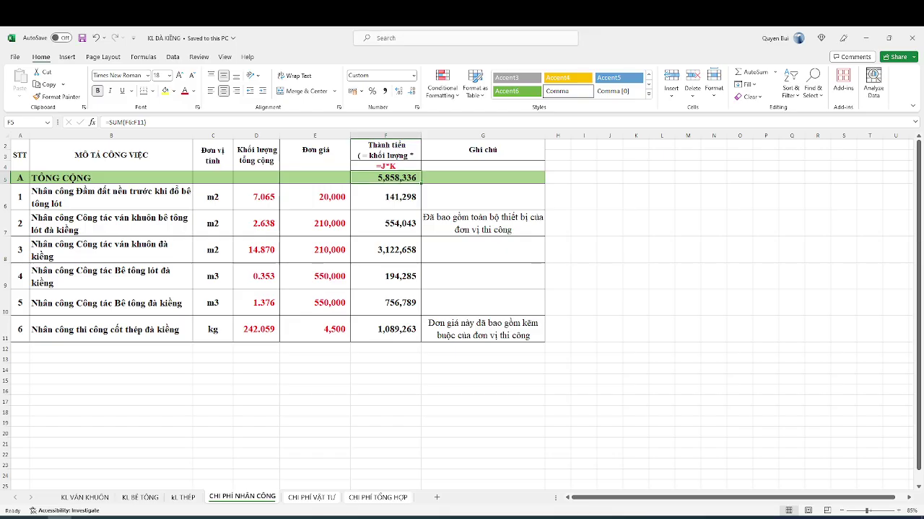
- Open the CHI PHÍ VẬT TƯ sheet and examine the material items and their linked total quantities in D6:D11
left_click(311, 497)
left_click(76, 238)
left_click(243, 238)
left_click(105, 233)
left_click_drag(293, 228, 290, 360)
left_click(298, 228)
left_click_drag(298, 228, 297, 368)
left_click(296, 231)
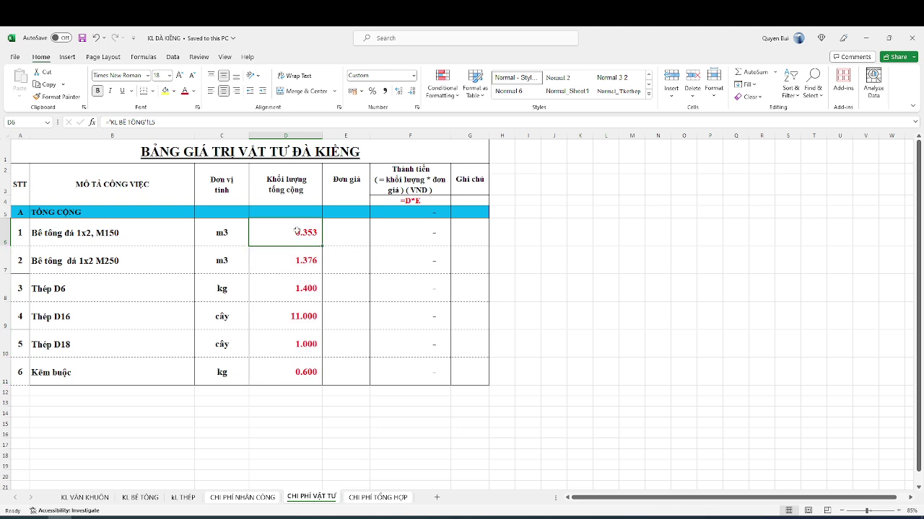
- Check the source concrete volumes on the KL BÊ TÔNG sheet and the D6, D16 and D18 steel totals on KL THÉP
left_click(140, 498)
left_click(406, 193)
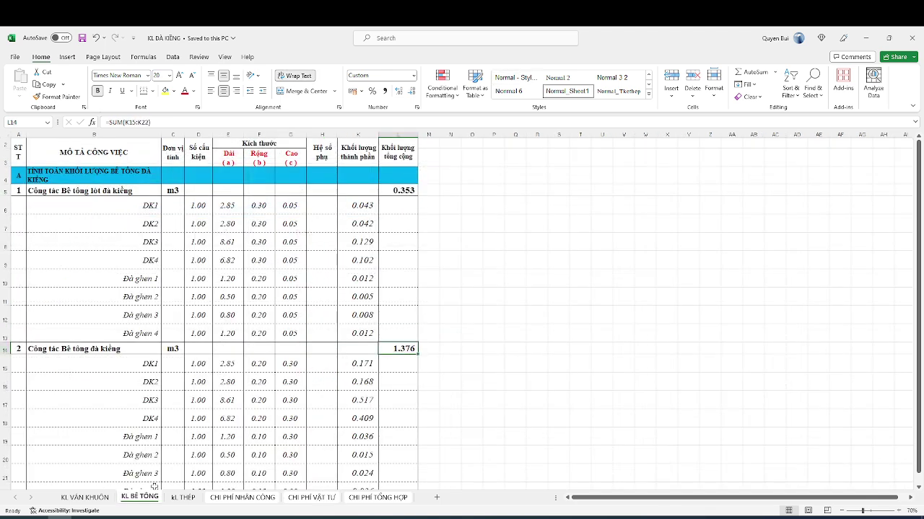
left_click(184, 498)
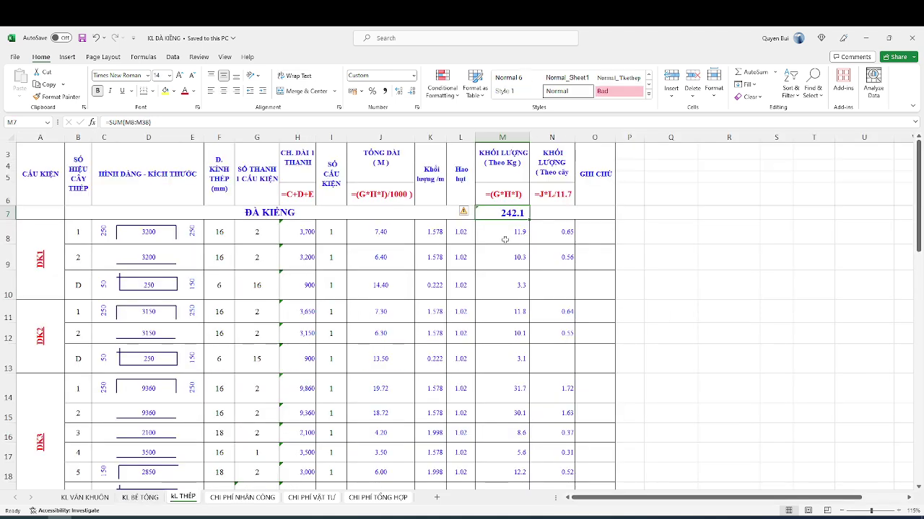
scroll(505, 239, "down", 8)
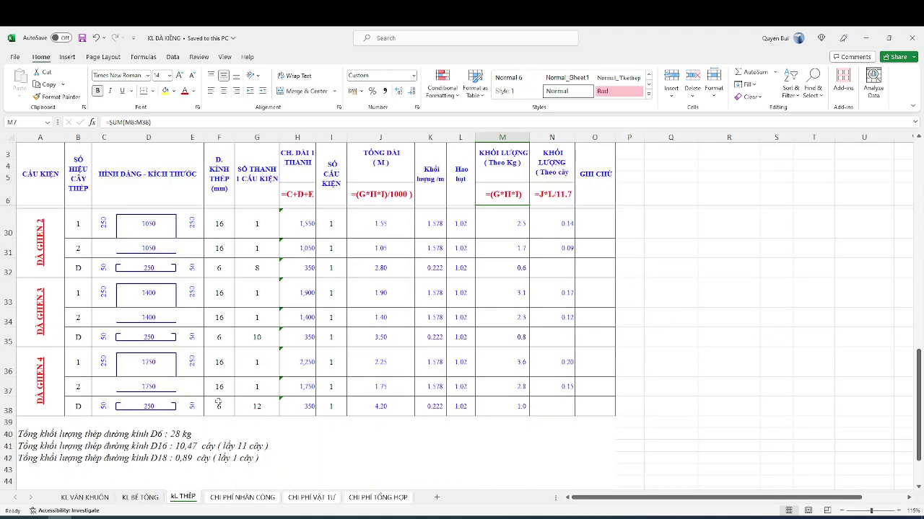
left_click(182, 436)
left_click(241, 446)
left_click(228, 459)
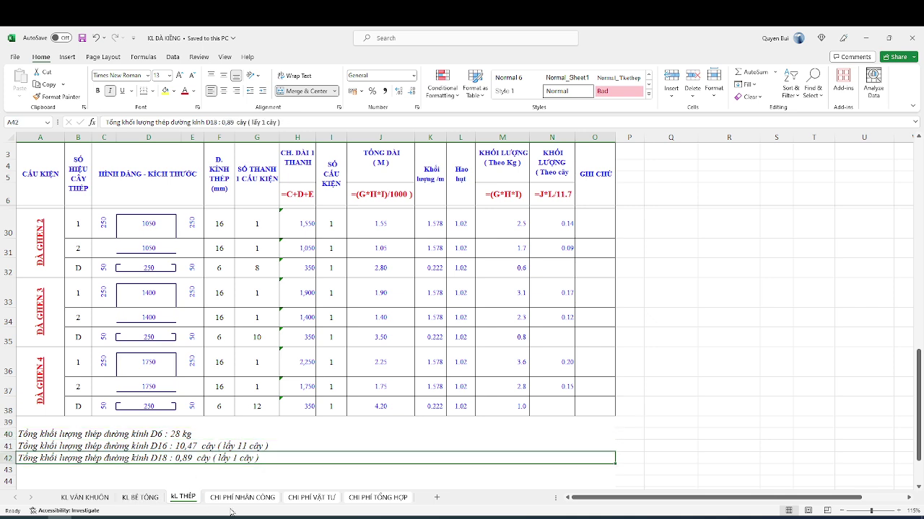
- Return to the CHI PHÍ VẬT TƯ sheet and compare its concrete, steel and tie-wire quantities with the empty Đơn giá cells
left_click(309, 497)
left_click(300, 345)
left_click(307, 316)
left_click(307, 372)
left_click(318, 260)
left_click(336, 248)
left_click_drag(303, 232, 297, 354)
left_click_drag(341, 232, 340, 358)
left_click(310, 233)
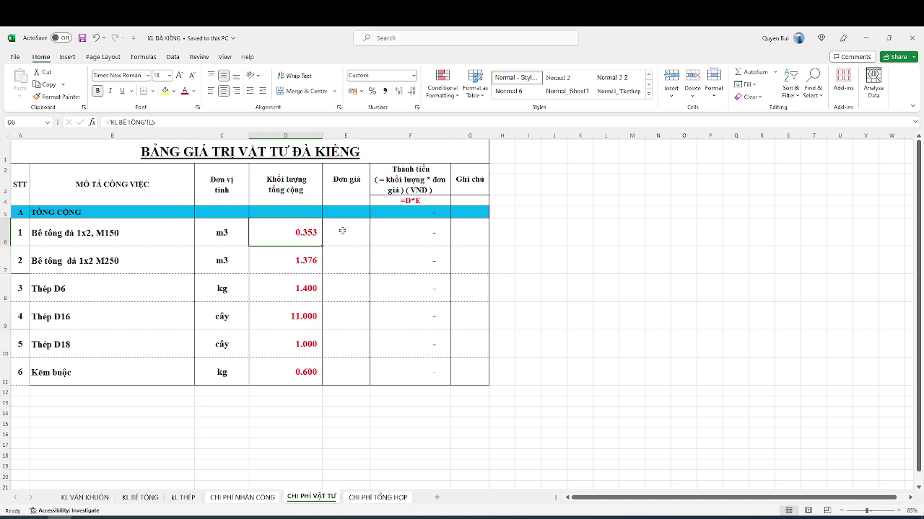
- Widen the Đơn giá column E on the material cost sheet and select E6 for the M150 concrete price
left_click(339, 231)
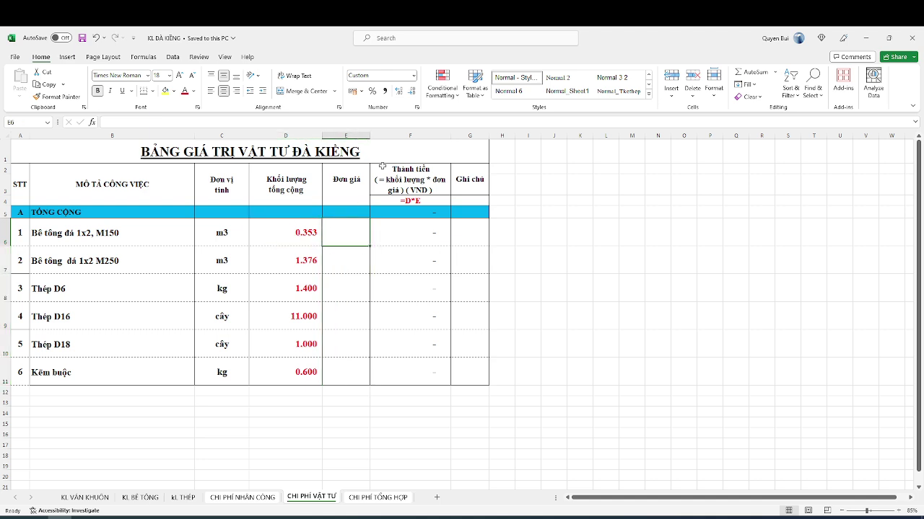
left_click(346, 136)
left_click_drag(370, 135, 392, 143)
left_click(303, 232)
left_click(337, 232)
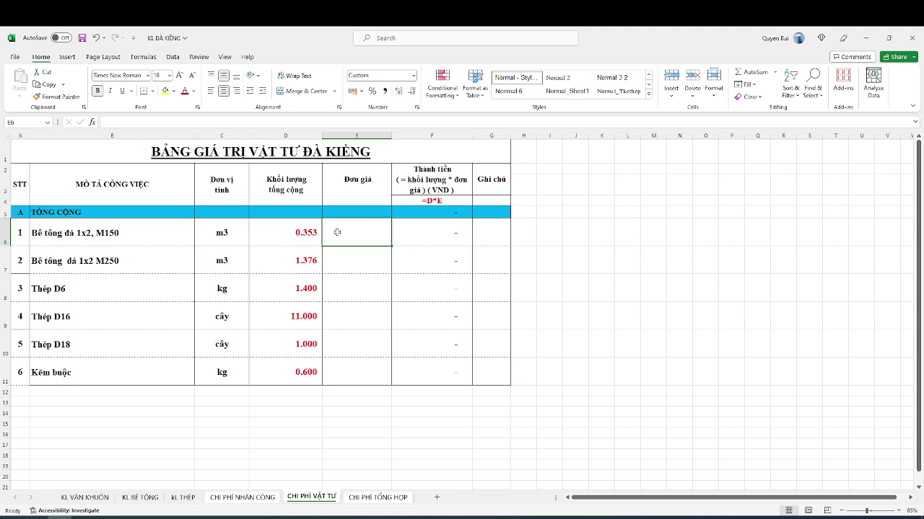
- Enter 1,100,000 as the unit price of the M150 concrete in E6
type("1100000")
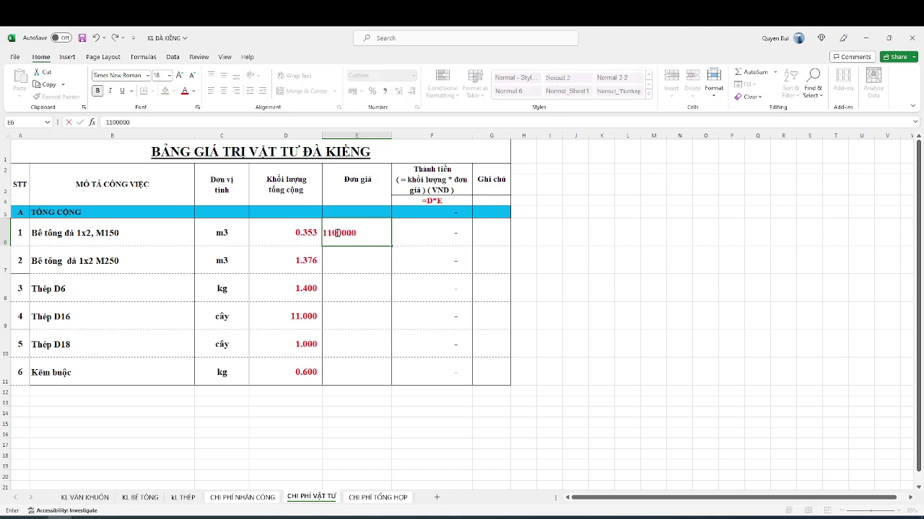
key("Return")
- Enter a unit price for the M250 concrete in E7 and correct it to 1,120,000
left_click(126, 263)
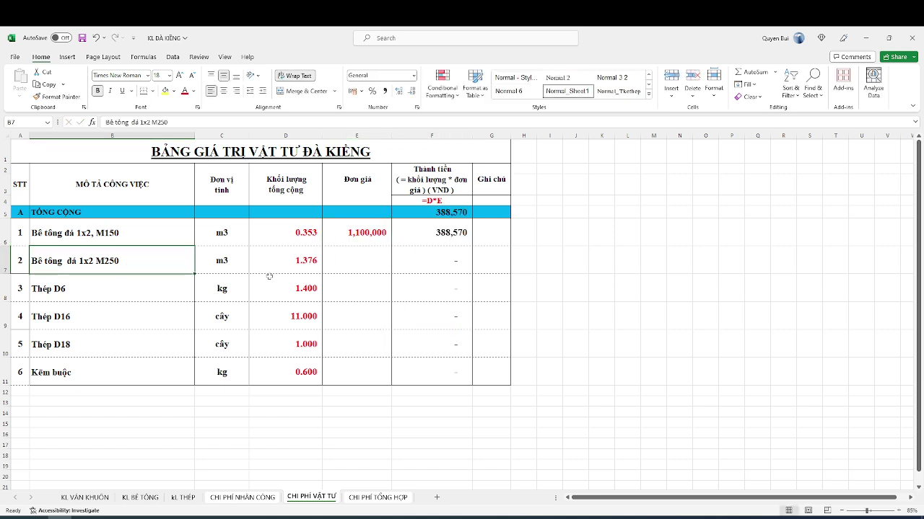
left_click(368, 263)
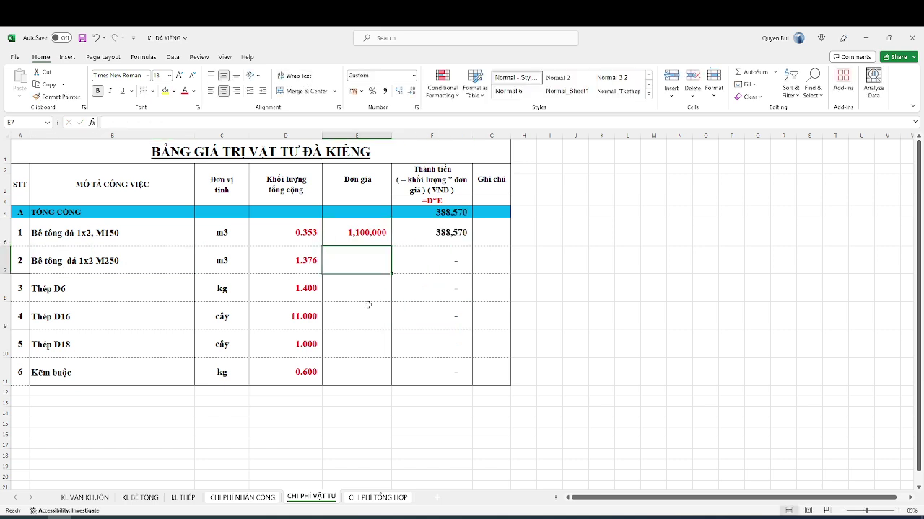
type("12")
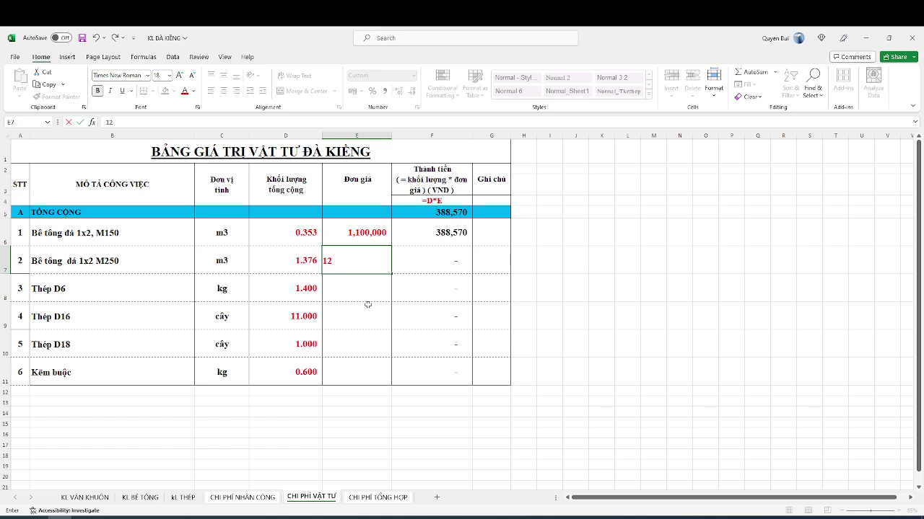
type("20000")
key("Return")
key("Up")
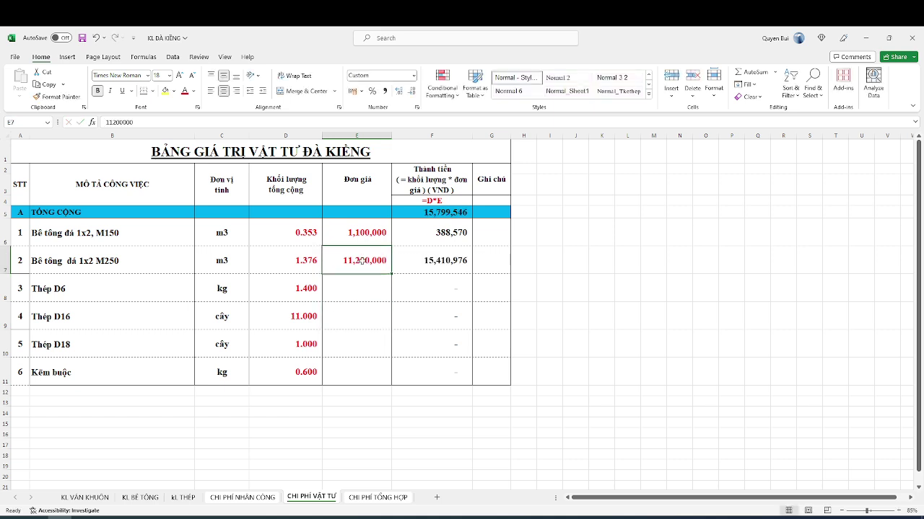
double_click(382, 263)
key("BackSpace")
key("Return")
key("Up")
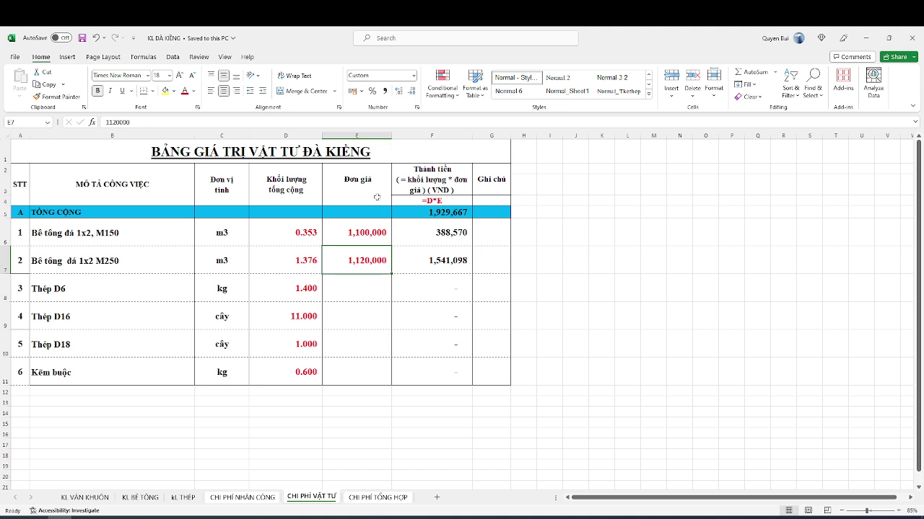
- Set the M250 concrete unit price in E7 to 1,200,000
left_click_drag(365, 232, 368, 258)
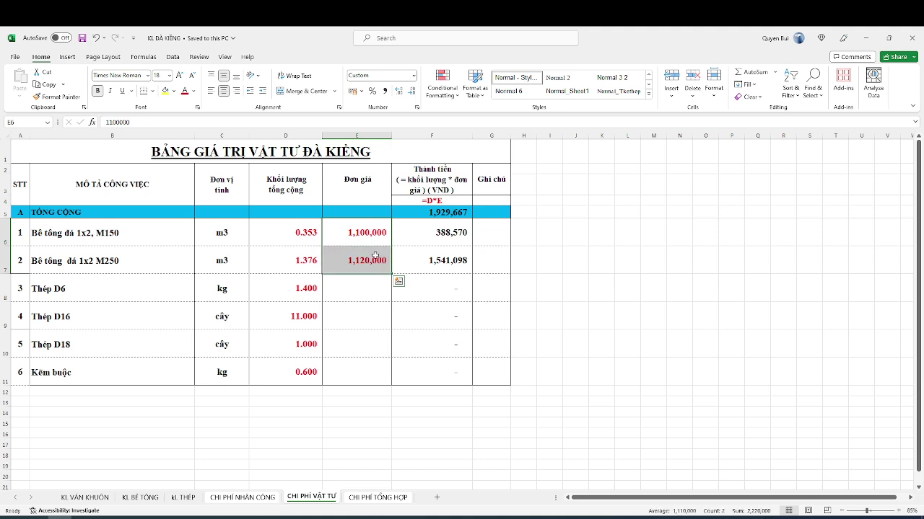
double_click(370, 260)
left_click(332, 260)
key("BackSpace")
left_click(373, 278)
left_click(376, 266)
double_click(379, 271)
type("0")
left_click(362, 291)
left_click_drag(375, 242, 378, 261)
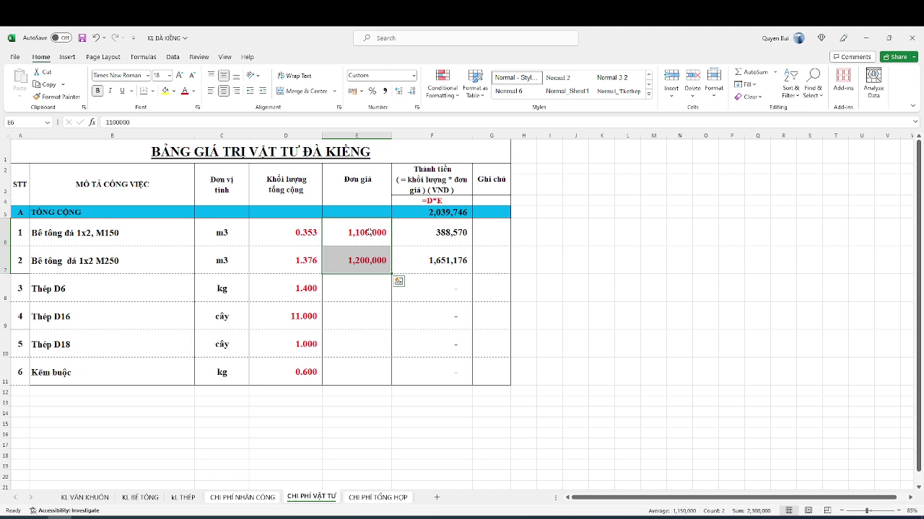
- Check the linked concrete quantities in D6 and D7 against their source totals on the KL BÊ TÔNG sheet
left_click(299, 232)
left_click(309, 258)
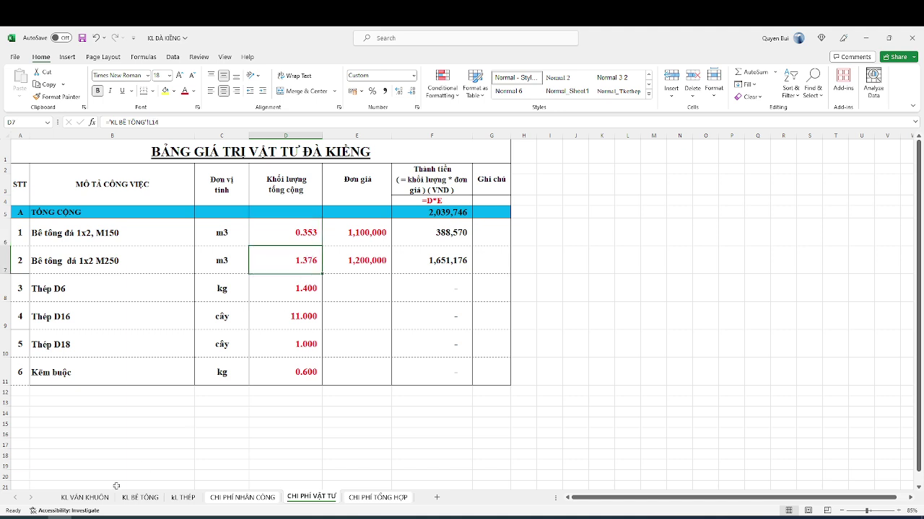
key("Up")
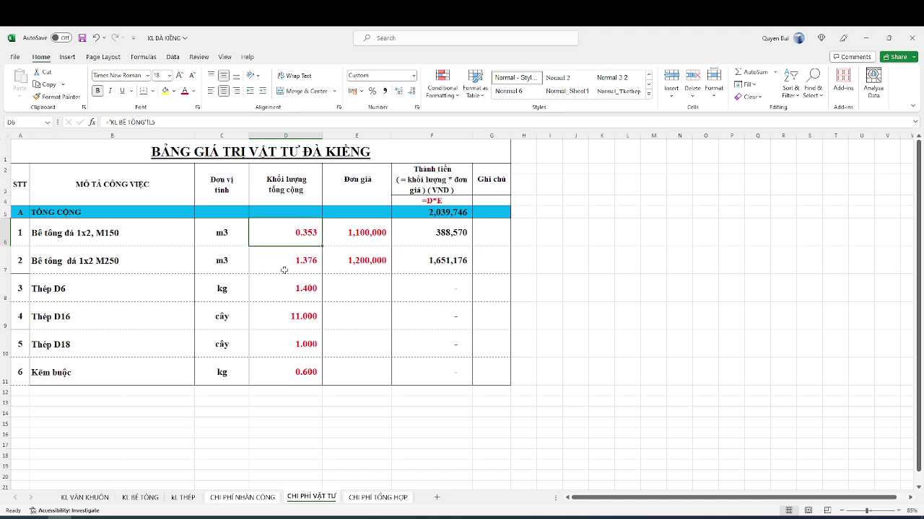
left_click(150, 499)
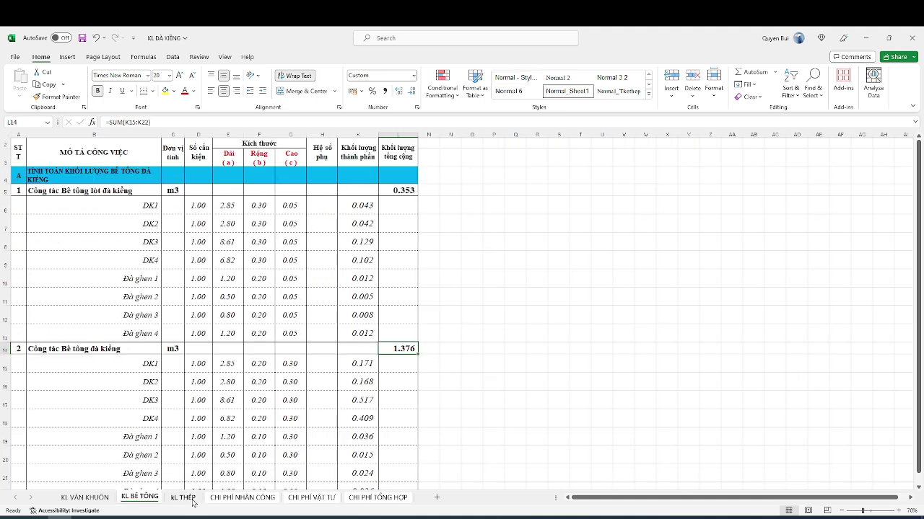
- Open the CHI PHÍ NHÂN CÔNG sheet and review the concrete labour unit prices in E9 and E10 and the amount in F10
left_click(277, 498)
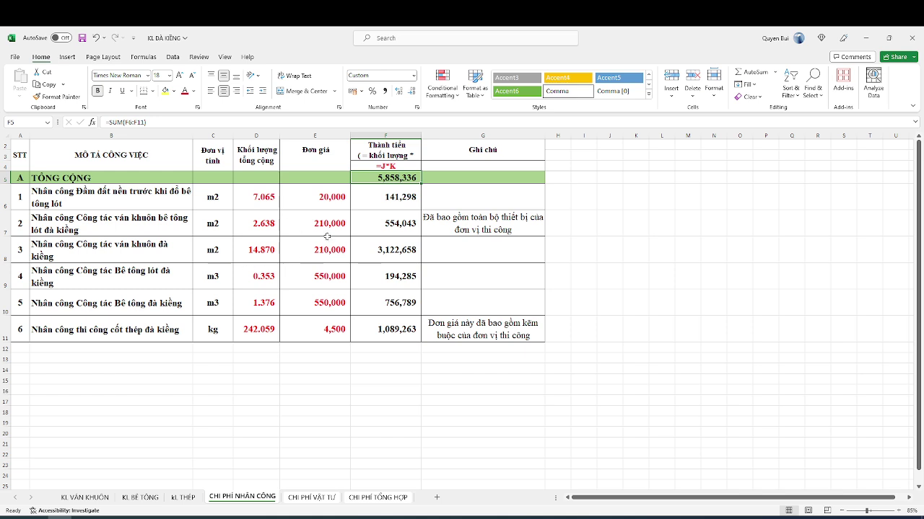
left_click(126, 264)
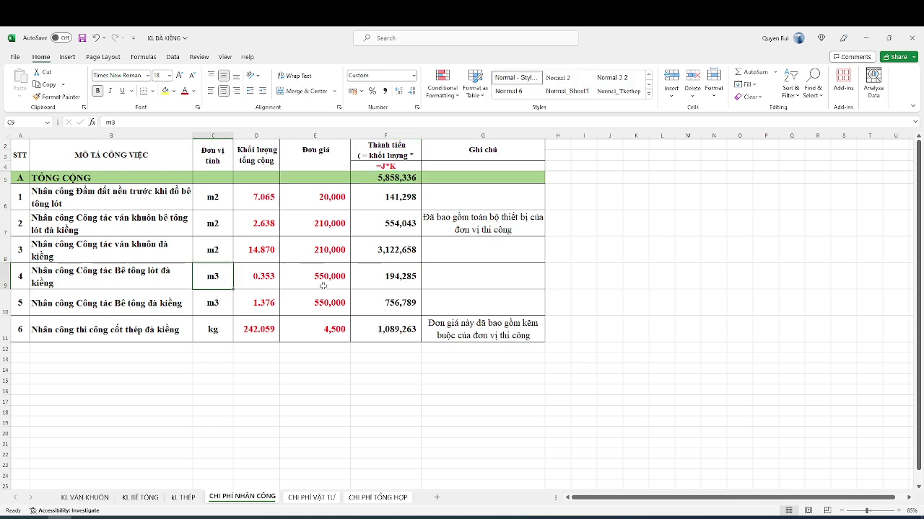
left_click(336, 279)
left_click(334, 307)
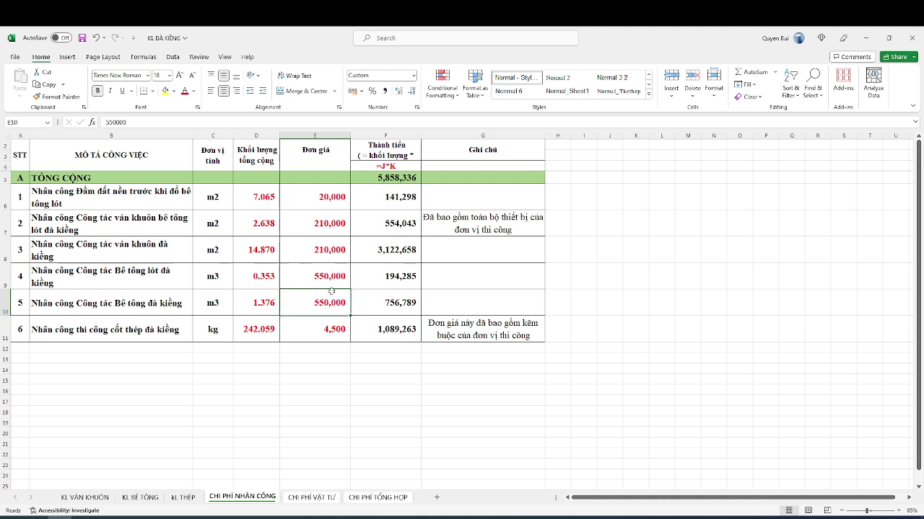
key("Right")
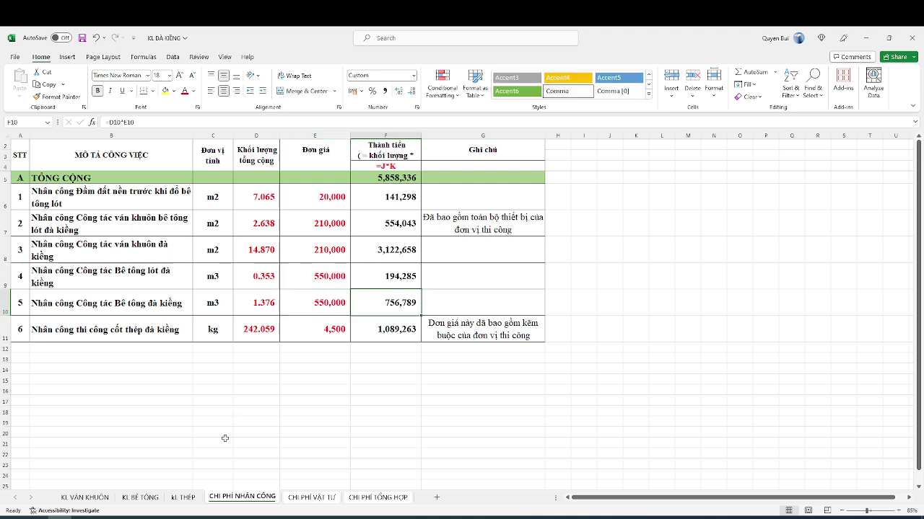
- Return to the CHI PHÍ VẬT TƯ sheet and enter 14,500 as the D6 steel unit price in E8
key("ctrl+Page_Down")
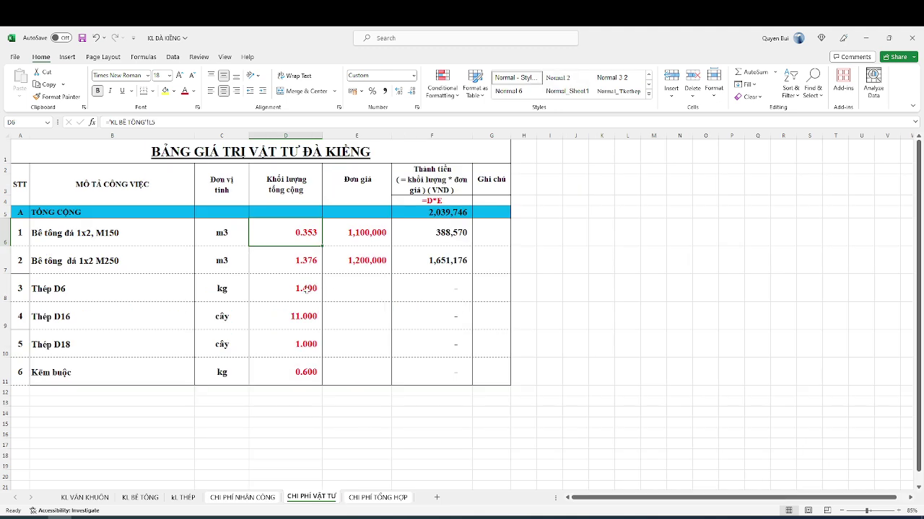
left_click(82, 295)
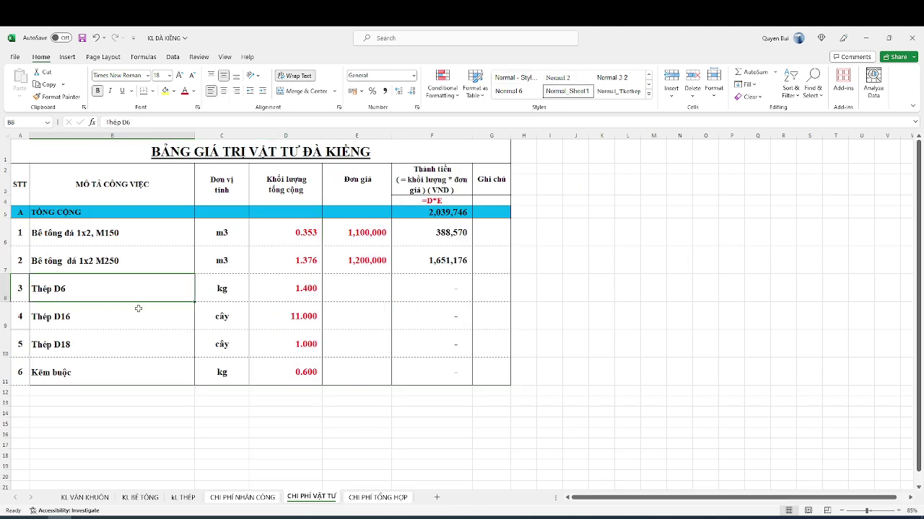
left_click(361, 291)
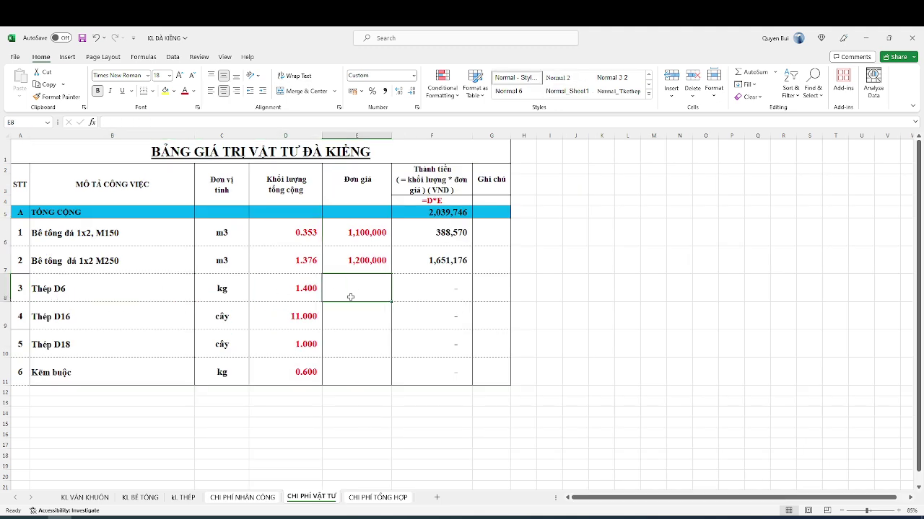
type("14")
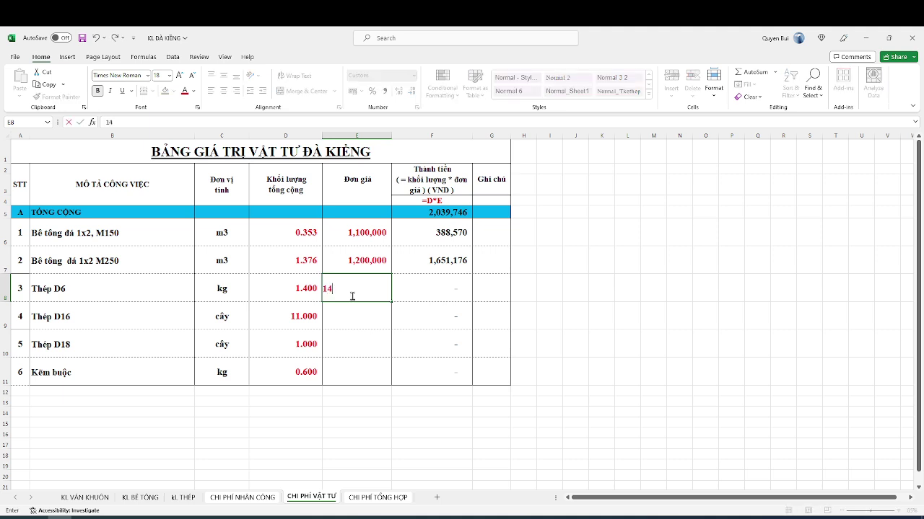
type("5000")
key("BackSpace")
key("Return")
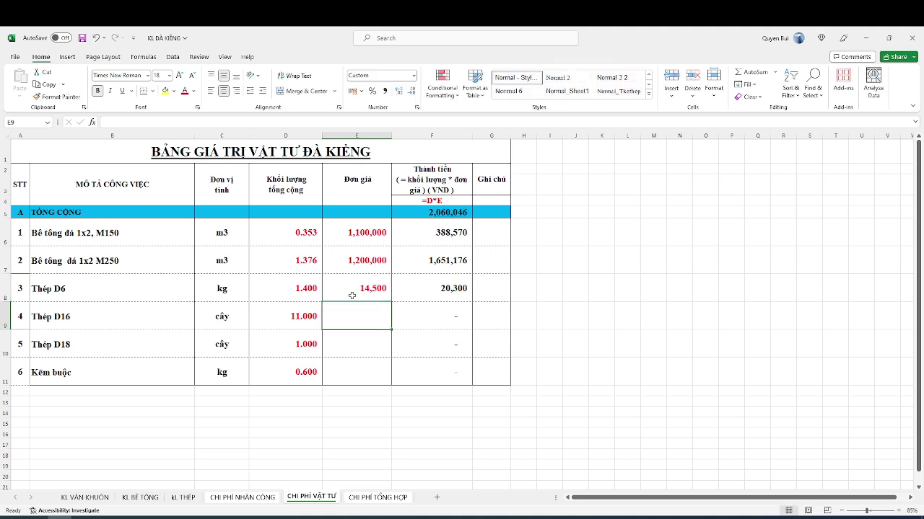
- Calculate the per-bar unit price of D16 steel in E9 with the formula =1.578*11.7*14500
type("=")
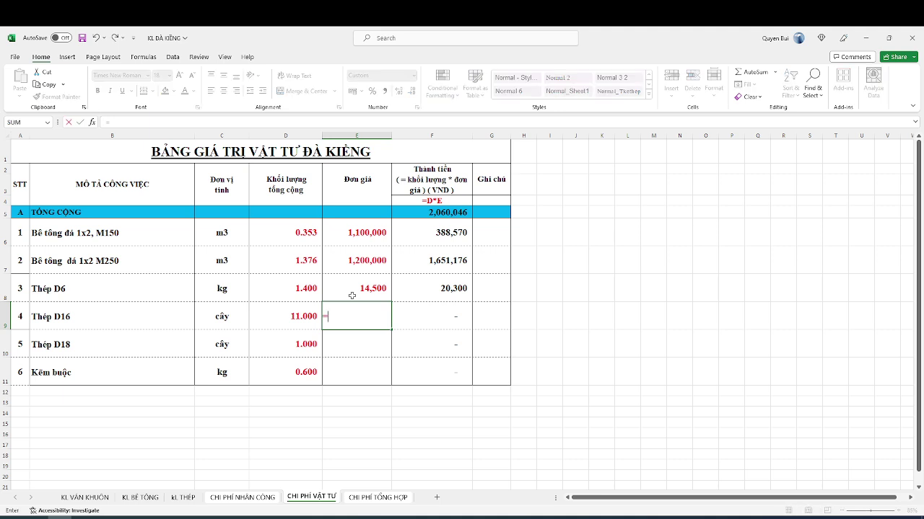
type("1.578*11.7*")
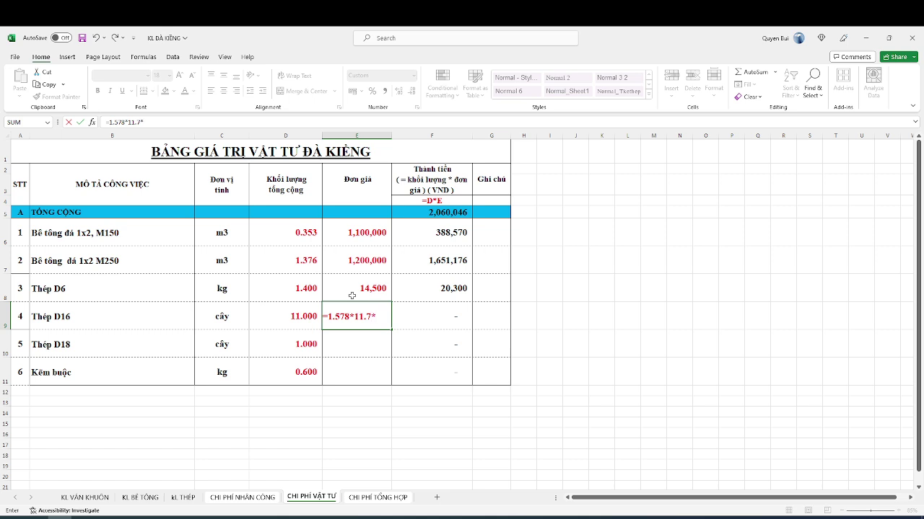
type("11.7")
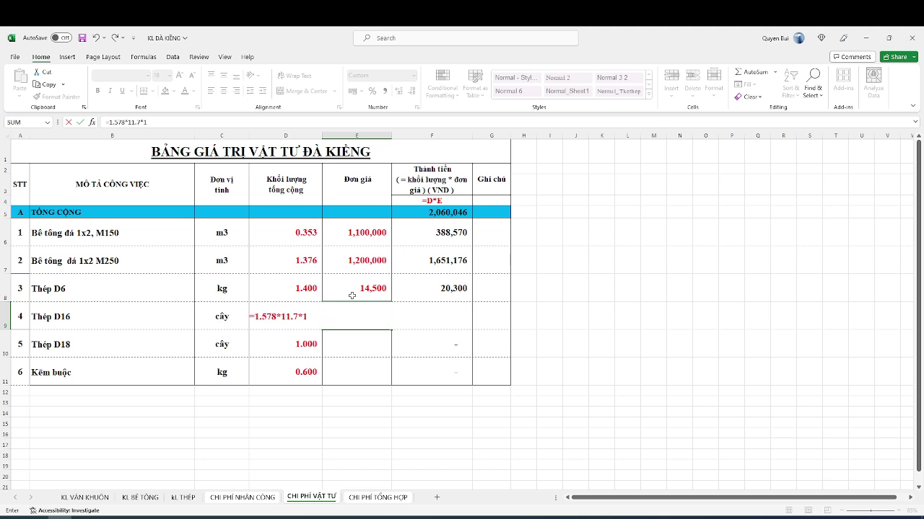
key("Return")
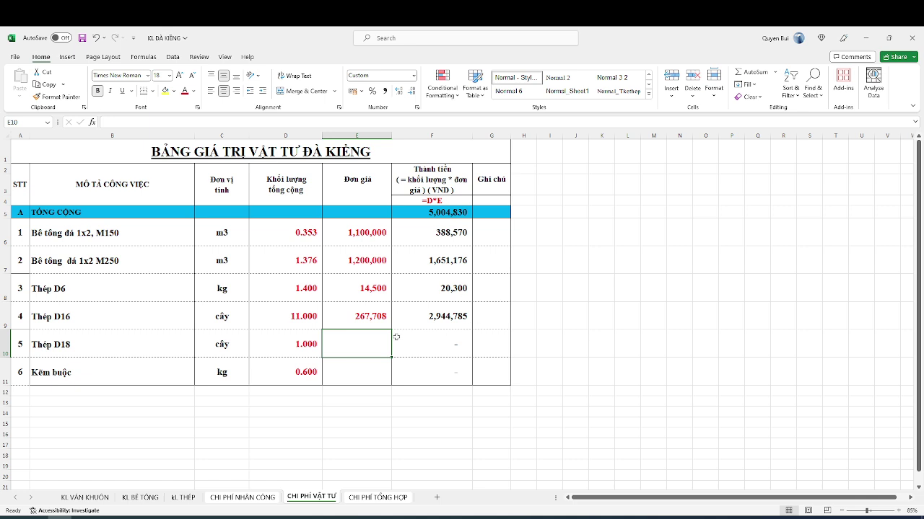
- Copy the D16 price formula to E10 for D18 steel, change it to =1.998*11.7*14500 and save the workbook
left_click(365, 327)
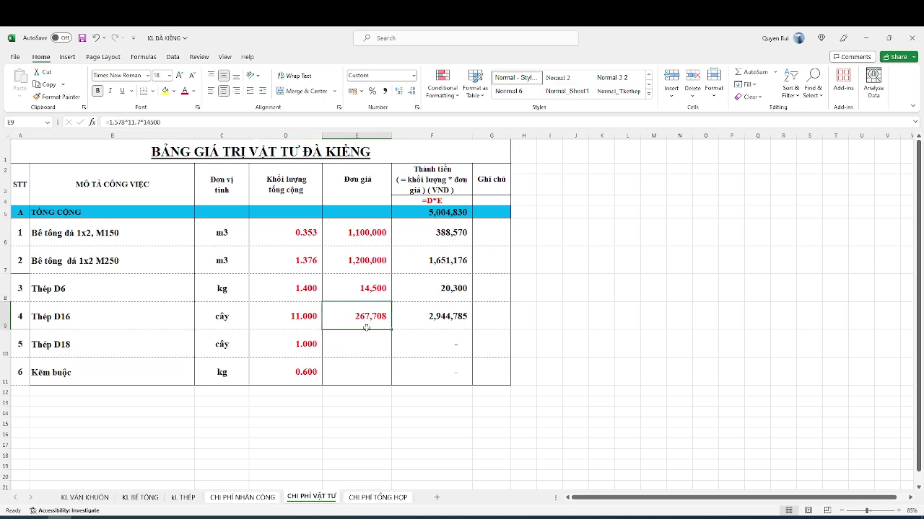
key("ctrl+c")
left_click(371, 344)
key("ctrl+v")
key("F2")
key("Left")
key("Left")
key("Left")
key("Left")
key("Left")
key("Left")
key("Left")
key("Left")
key("Left")
key("Left")
key("Left")
key("BackSpace")
key("BackSpace")
key("BackSpace")
type("998")
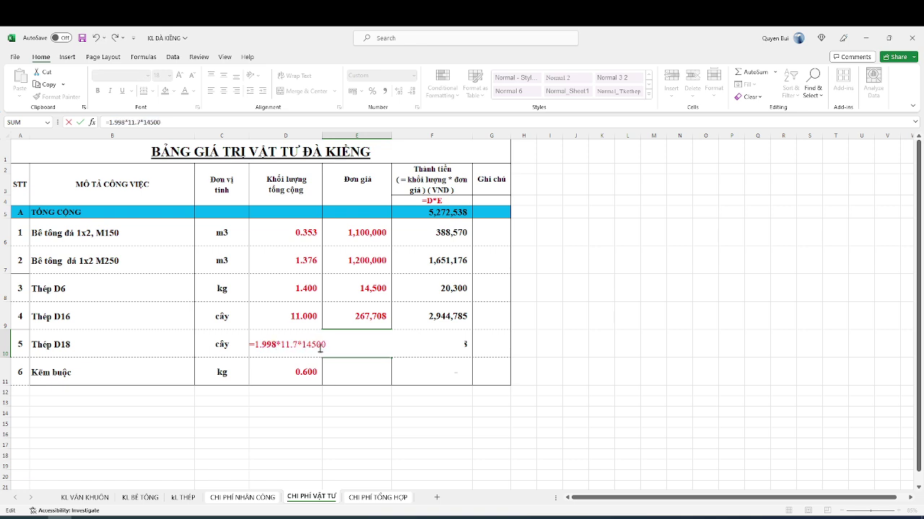
key("Tab")
key("Tab")
key("shift+Tab")
key("shift+Tab")
key("ctrl+s")
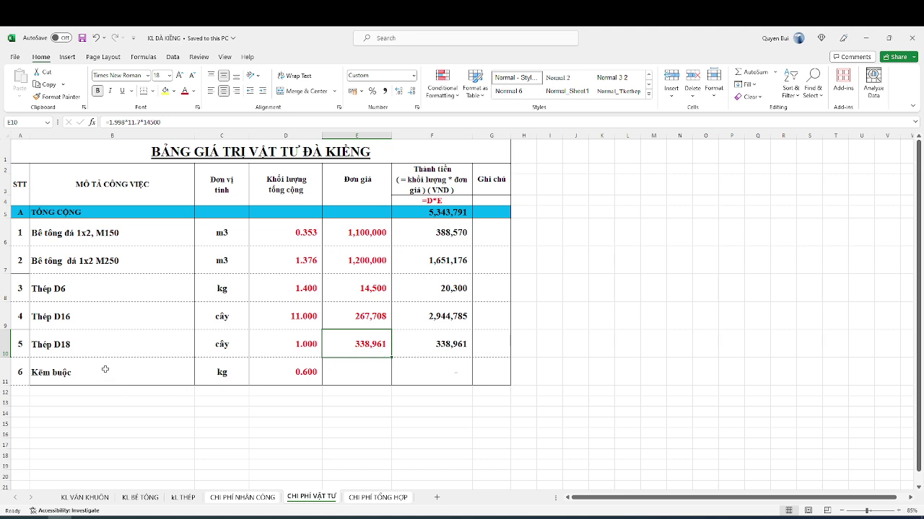
- Compare the Kẽm buộc row 11 with the rebar labour price and its tie-wire note in row 11 of CHI PHÍ NHÂN CÔNG
left_click(6, 372)
left_click(108, 373)
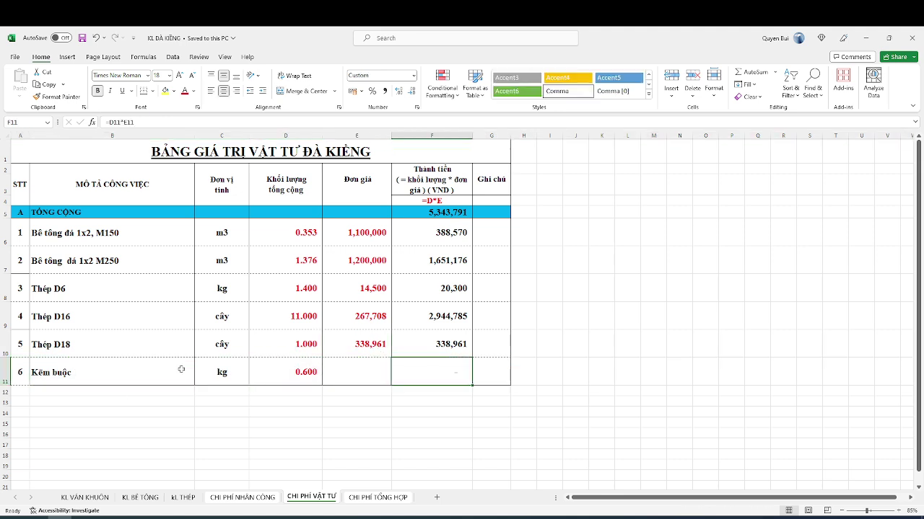
left_click(6, 371)
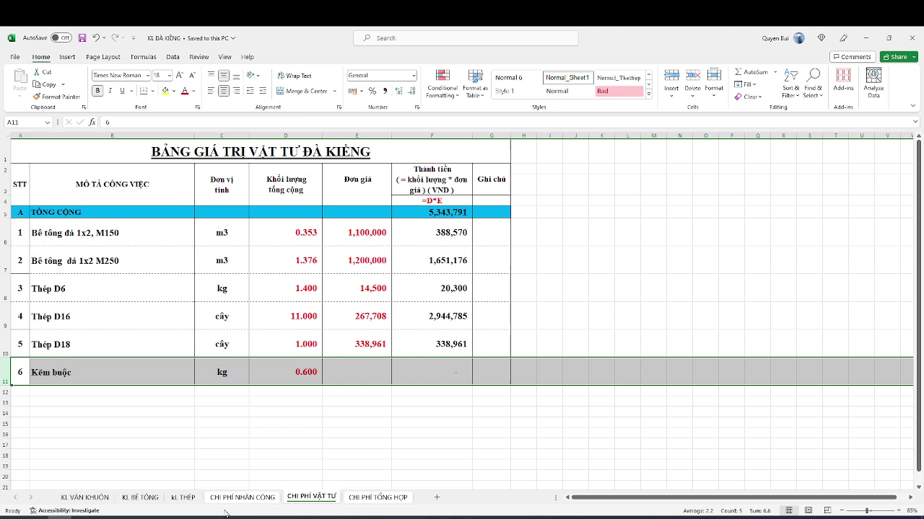
left_click(264, 501)
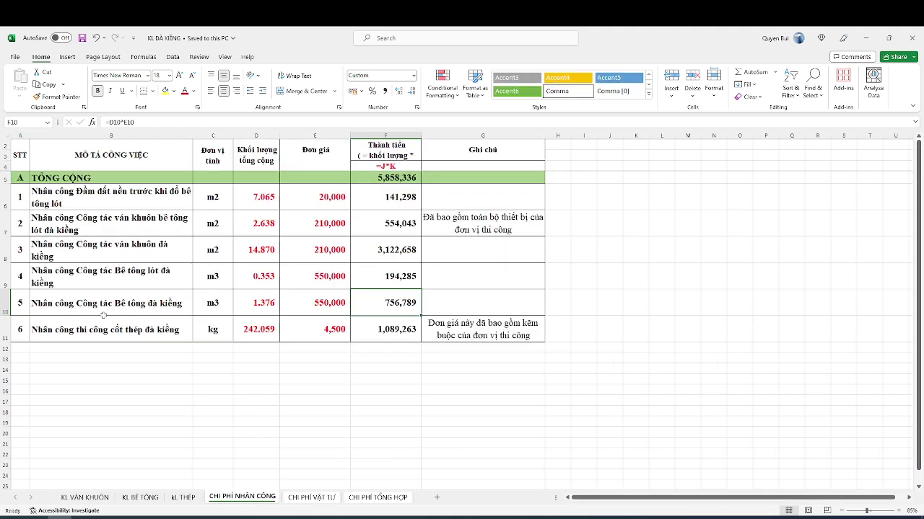
left_click(29, 333)
left_click(296, 335)
left_click(310, 329)
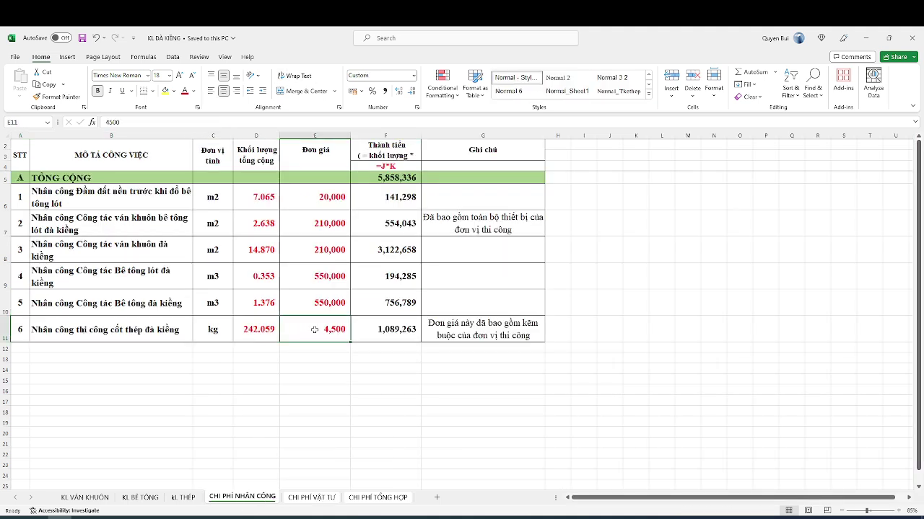
left_click(476, 336)
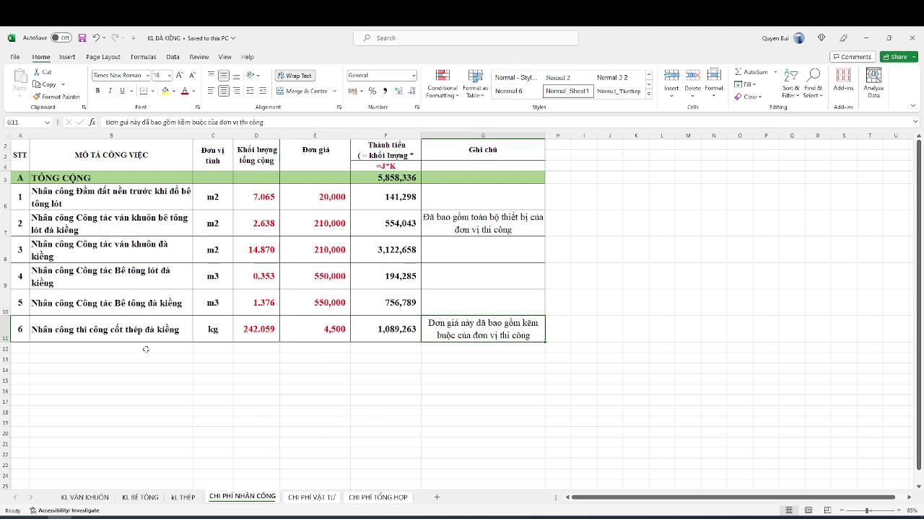
left_click(105, 331)
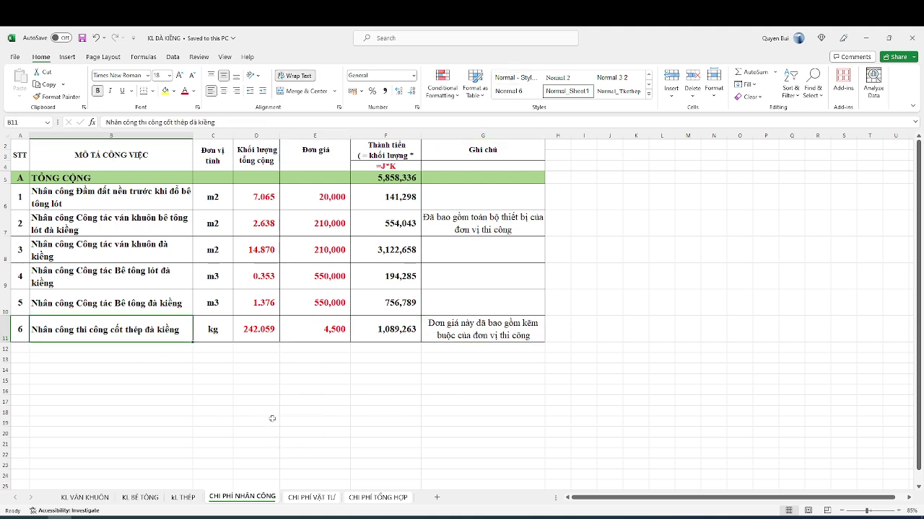
- Return to the CHI PHÍ VẬT TƯ sheet and delete the Kẽm buộc row 11
left_click(312, 497)
left_click(4, 371)
right_click(3, 372)
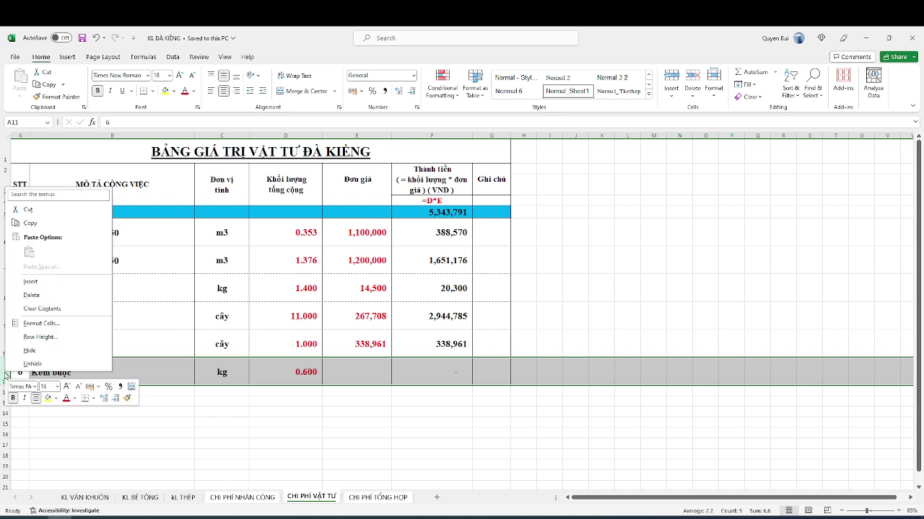
left_click(32, 296)
left_click(386, 344)
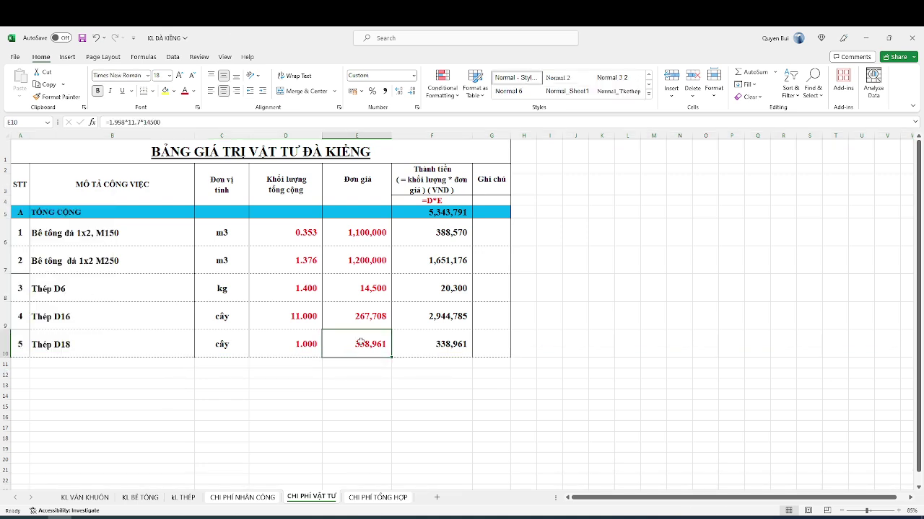
- Review the Thép D18 row and the TỔNG CỘNG amount in CHI PHÍ VẬT TƯ alongside the ground-beam plan in DK1_rotated.pdf
left_click_drag(24, 348, 480, 332)
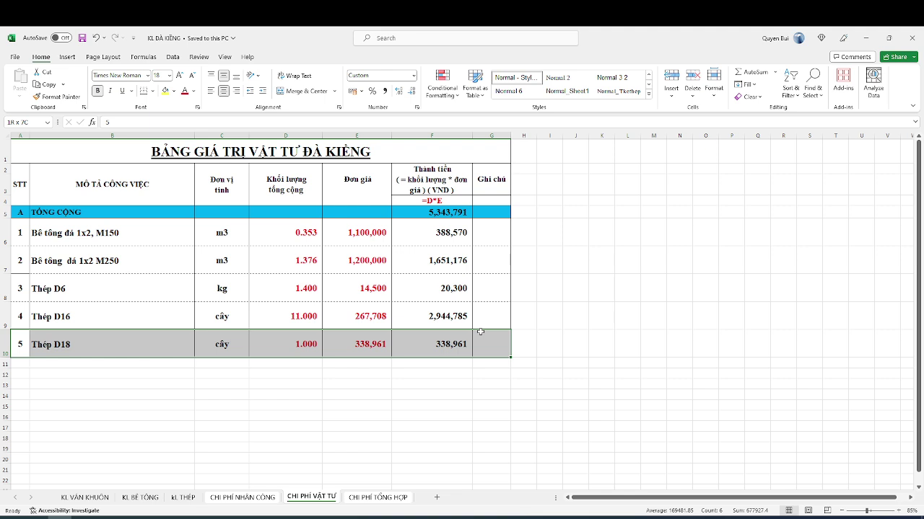
left_click_drag(480, 332, 481, 332)
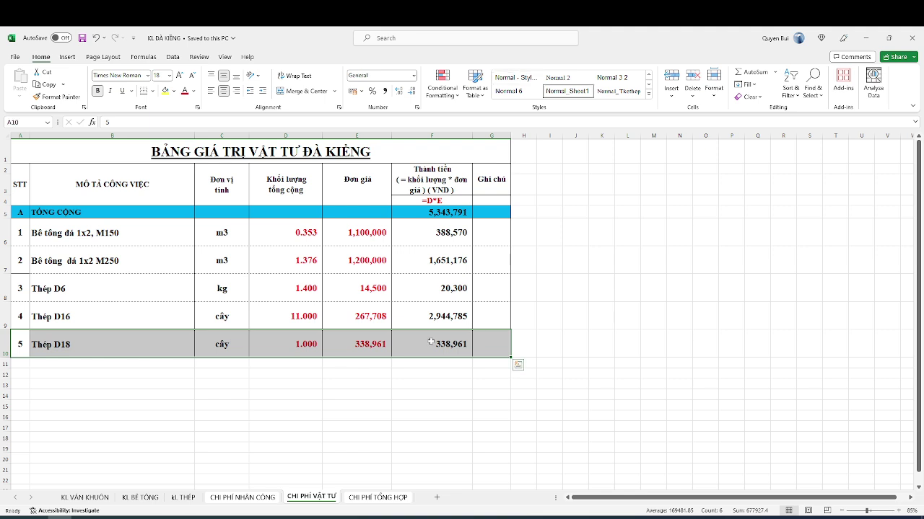
left_click(84, 517)
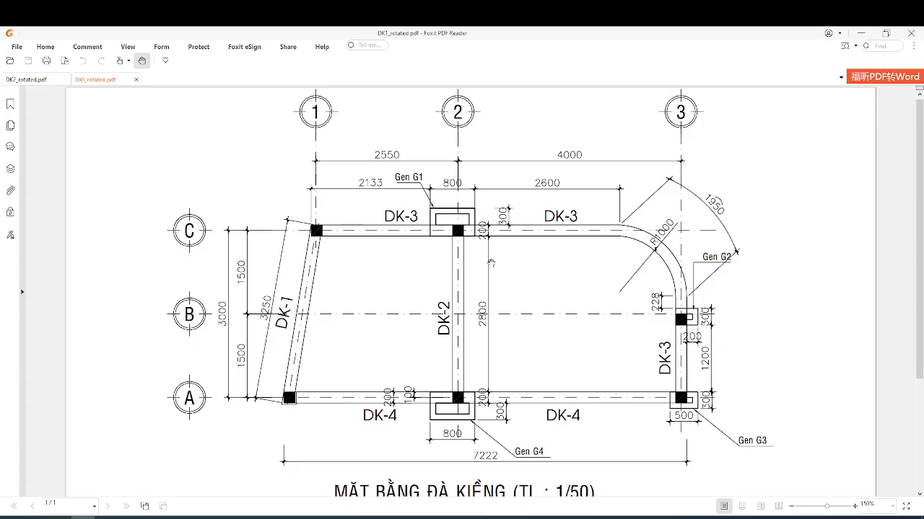
key("alt+Tab")
left_click(465, 214)
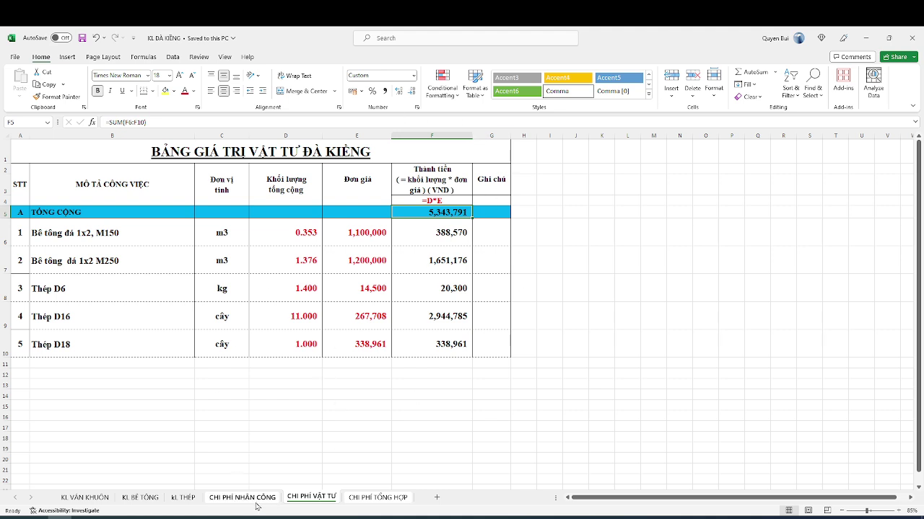
- Check the labour and material amounts and the TỔNG CỘNG sum formula on the CHI PHÍ TỔNG HỢP sheet
left_click(377, 497)
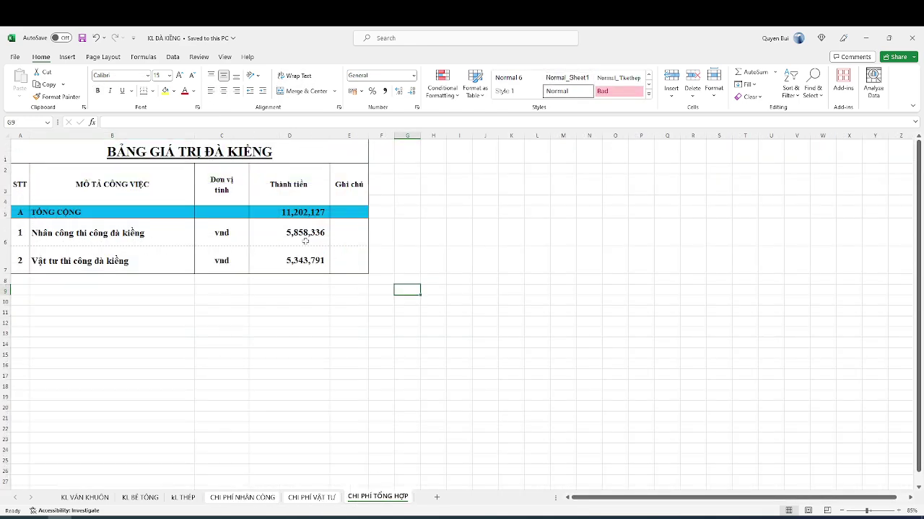
left_click(94, 233)
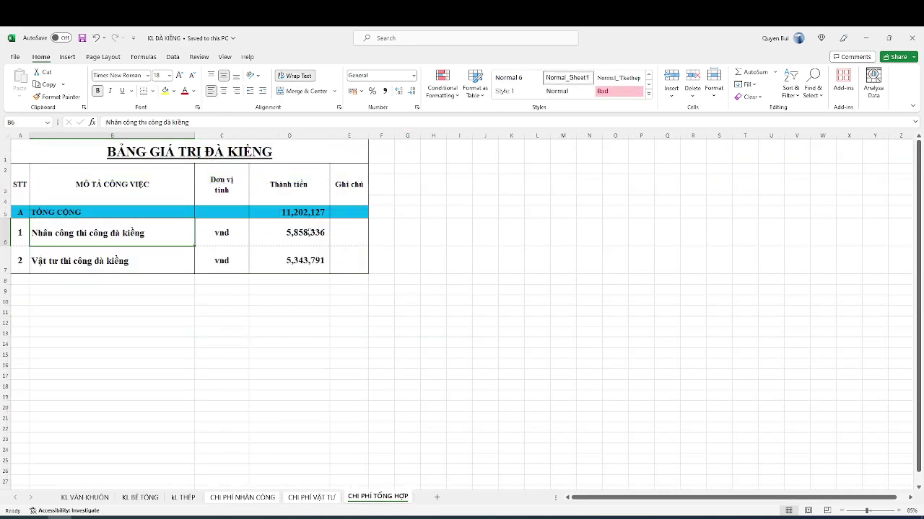
left_click(309, 233)
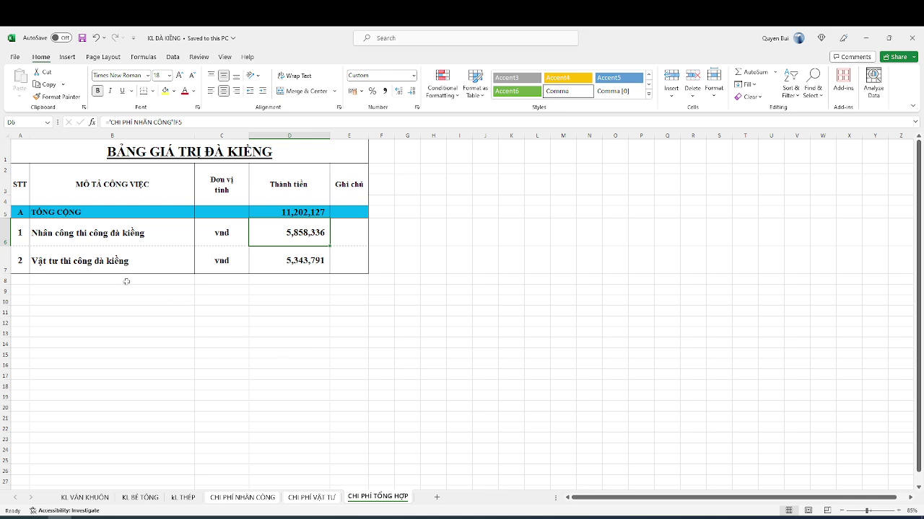
left_click(98, 269)
left_click(316, 264)
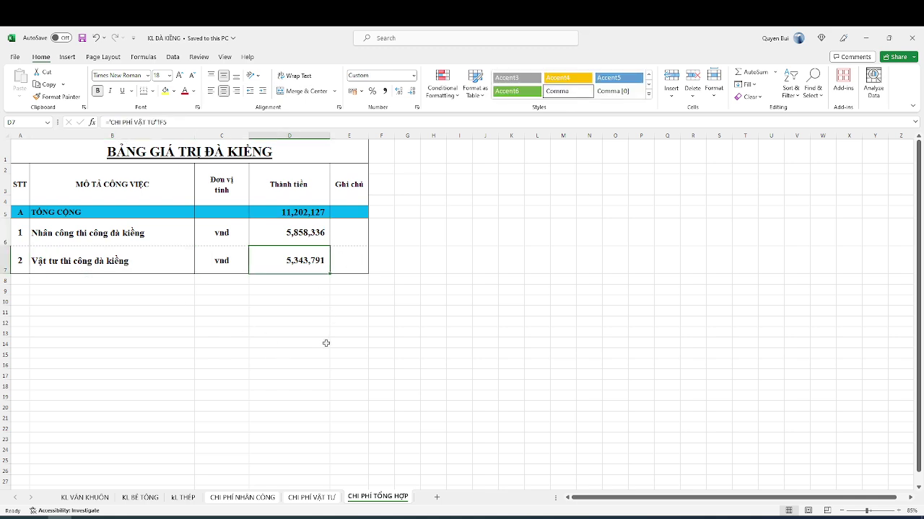
left_click_drag(304, 232, 304, 251)
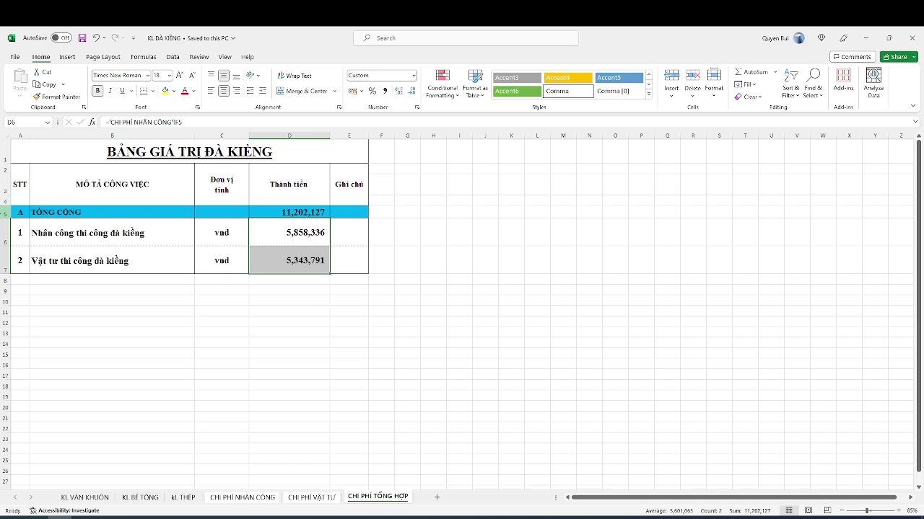
left_click(6, 212)
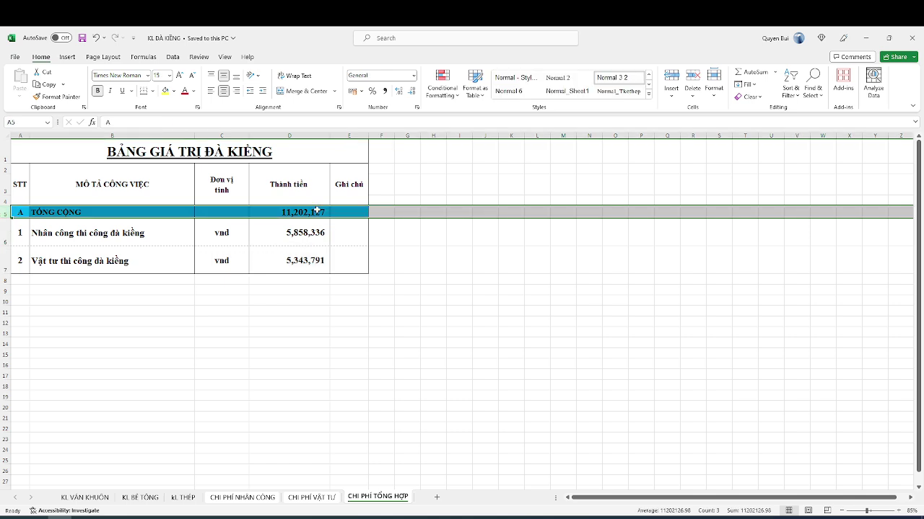
left_click(317, 210)
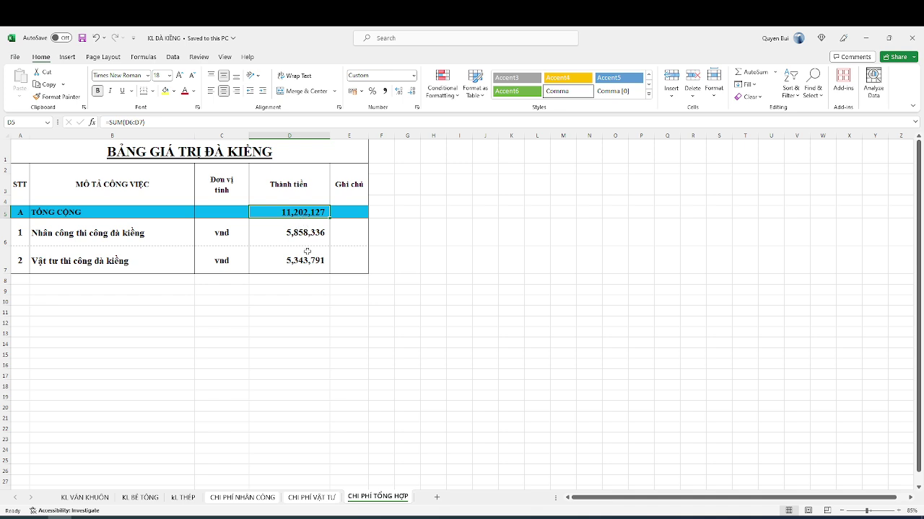
- Examine site photos 3 and 1 in Windows Photo Viewer alongside the ground-beam plan in Foxit PDF Reader and the Excel cost summary
left_click(143, 514)
left_click(156, 485)
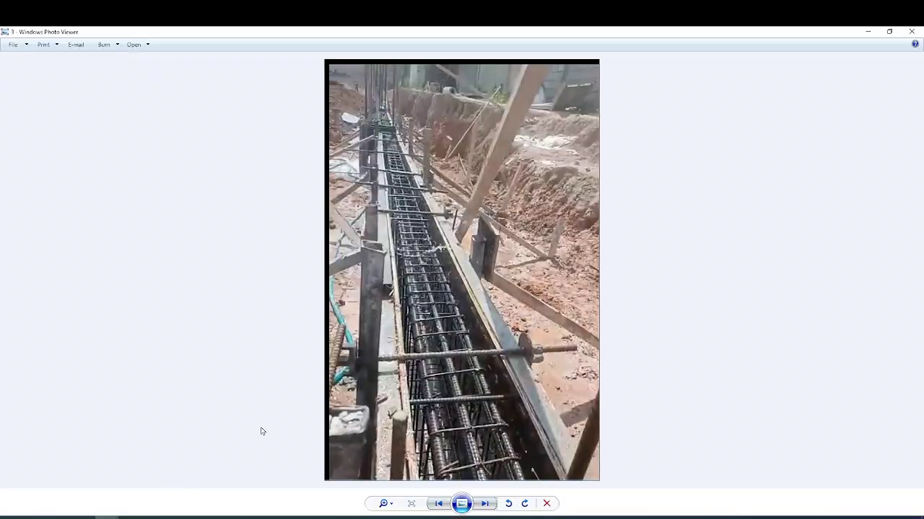
left_click(83, 515)
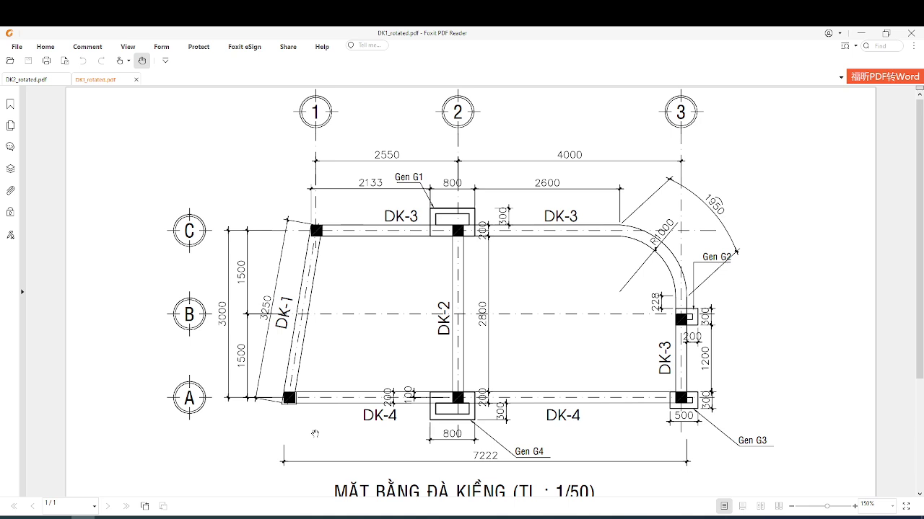
left_click(85, 517)
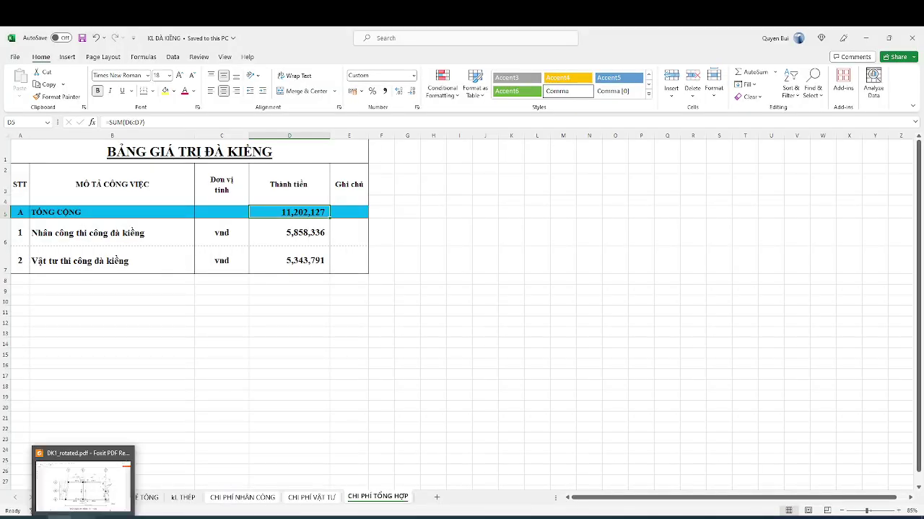
left_click(84, 516)
mouse_move(160, 516)
left_click(166, 480)
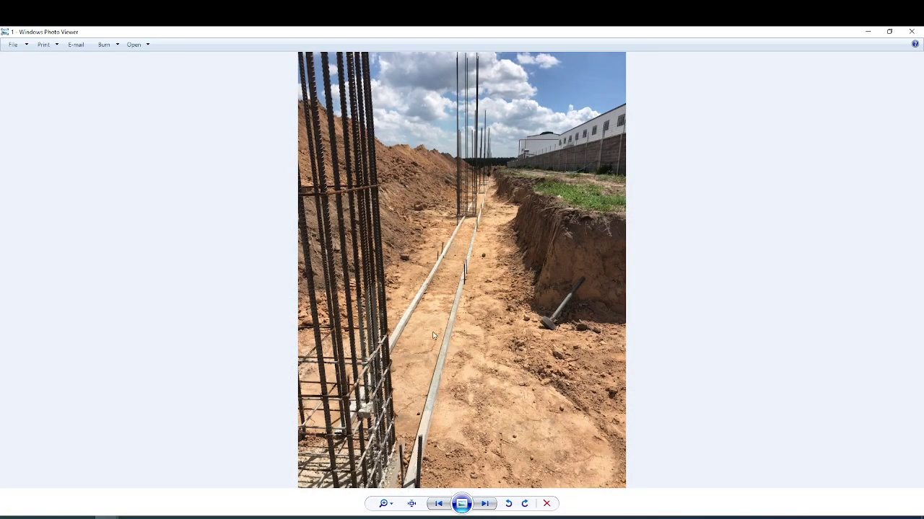
left_click(59, 518)
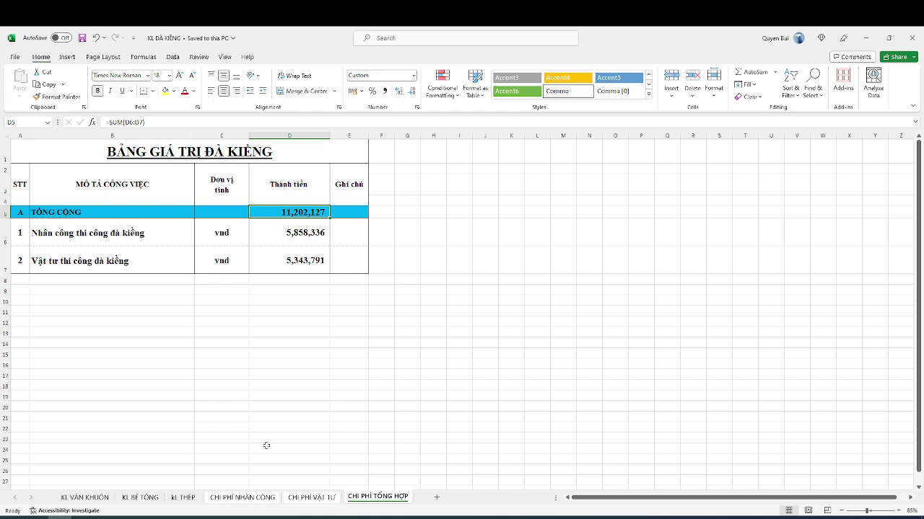
left_click(83, 518)
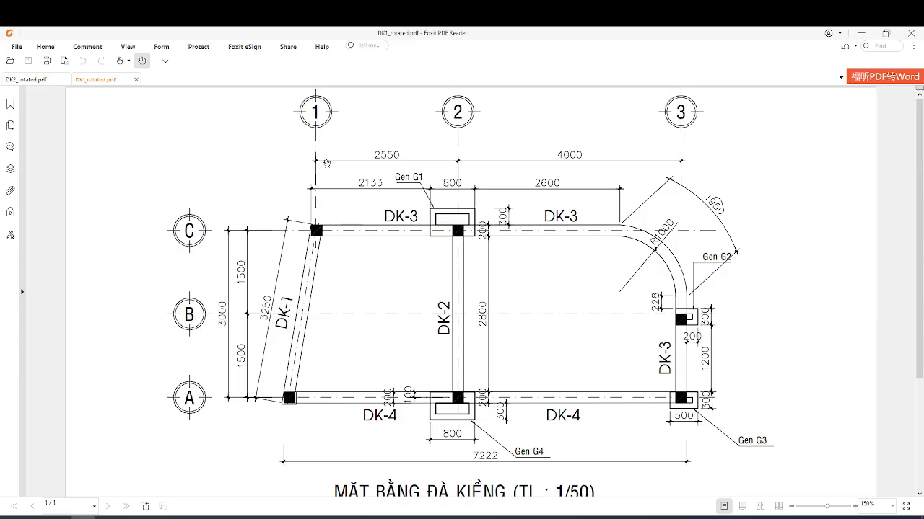